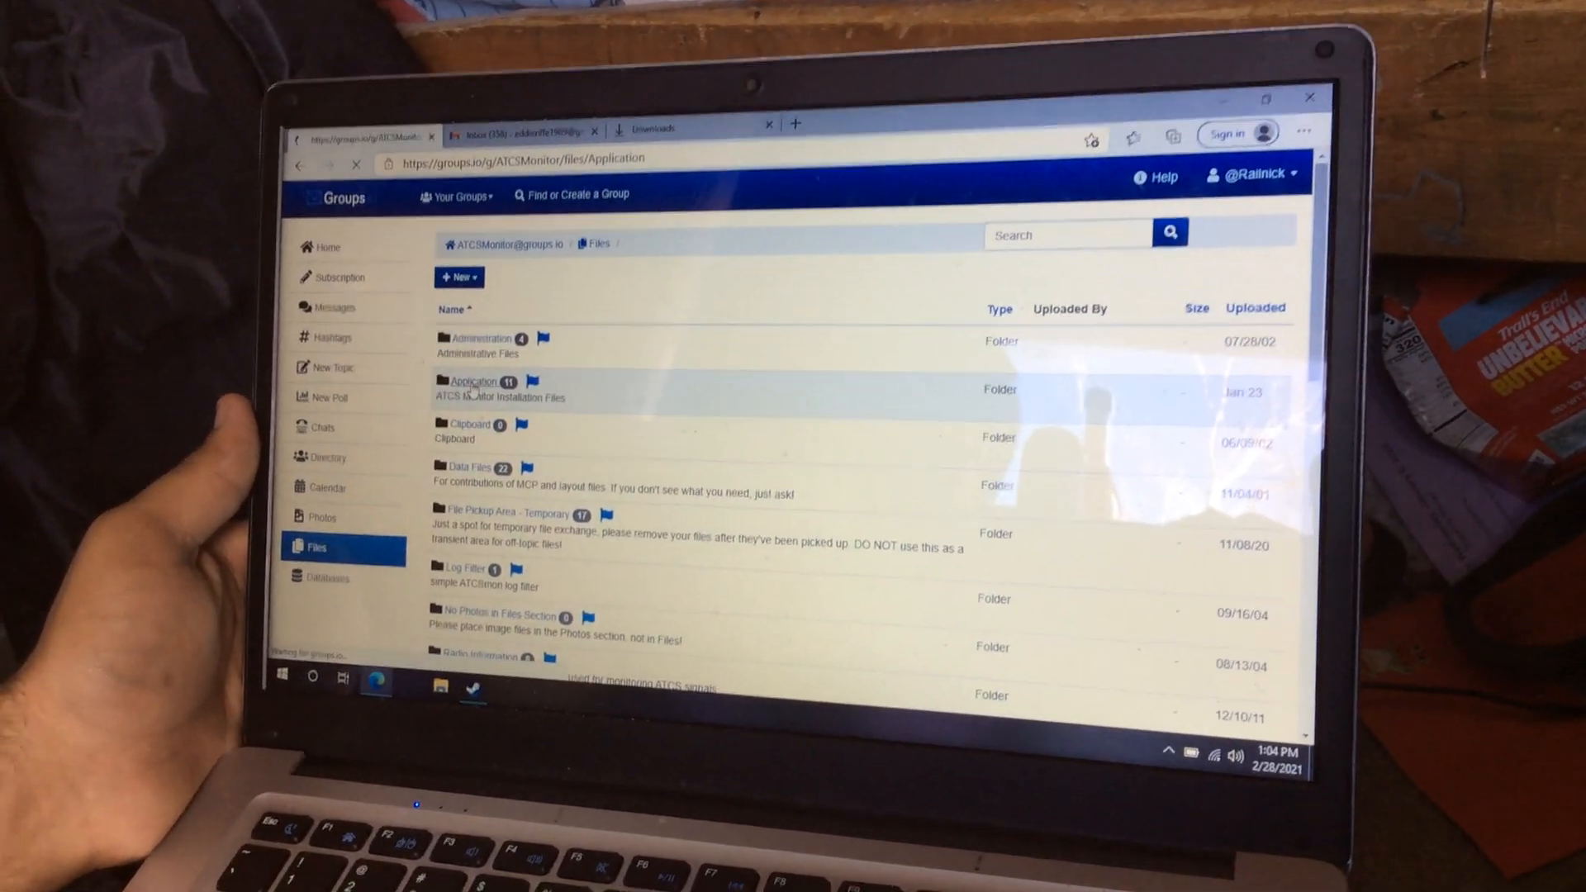
# Download ATCSMon410.exe from the Application files folder and run it.
pyautogui.click(455, 393)
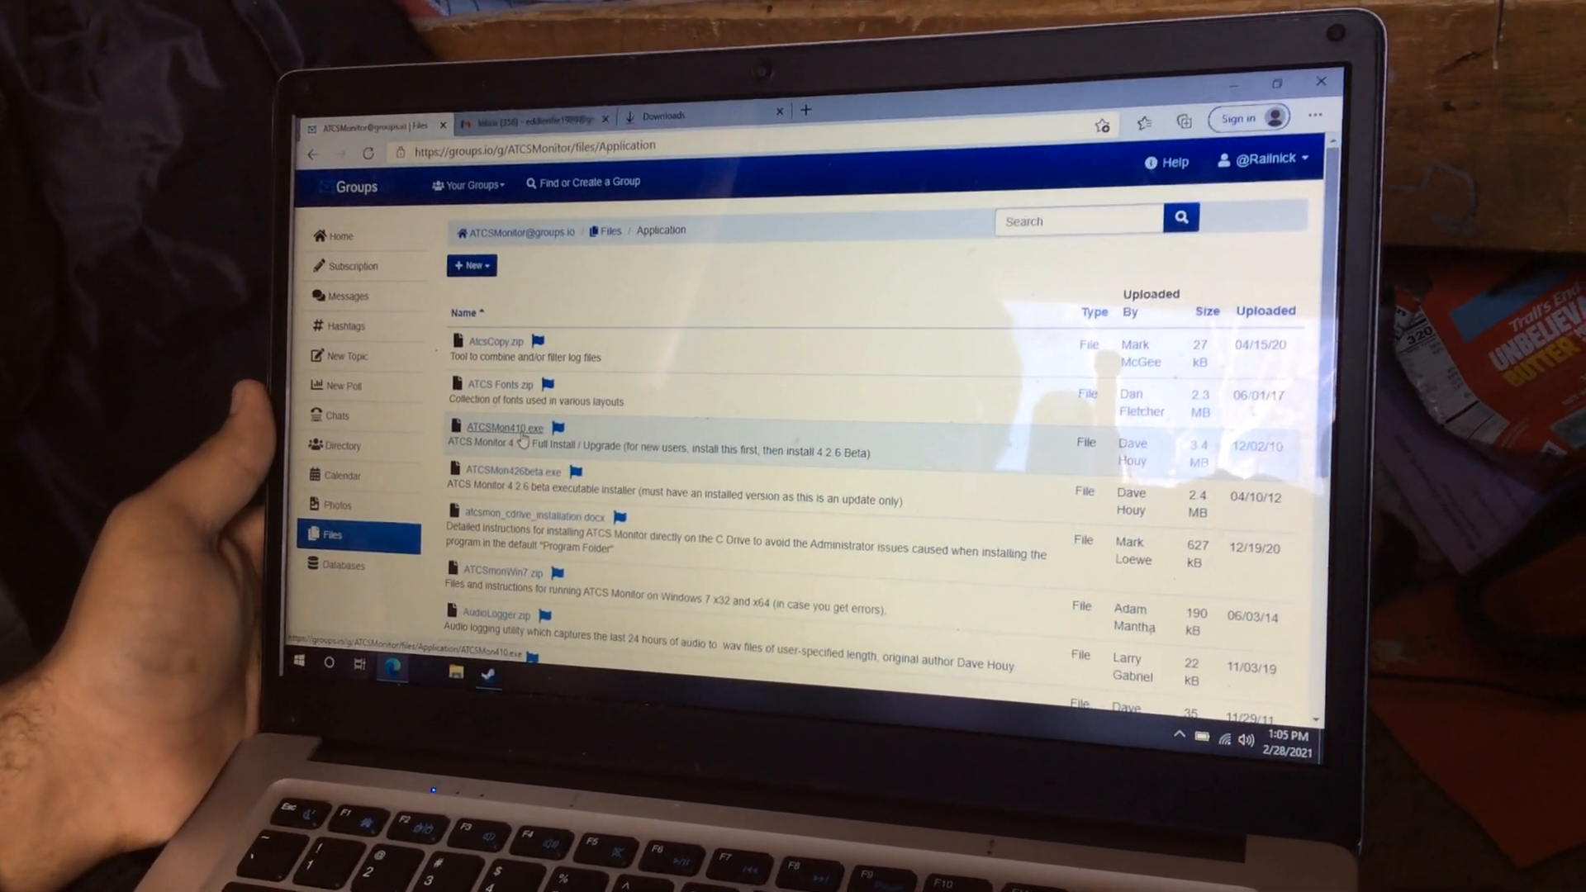
pyautogui.click(525, 441)
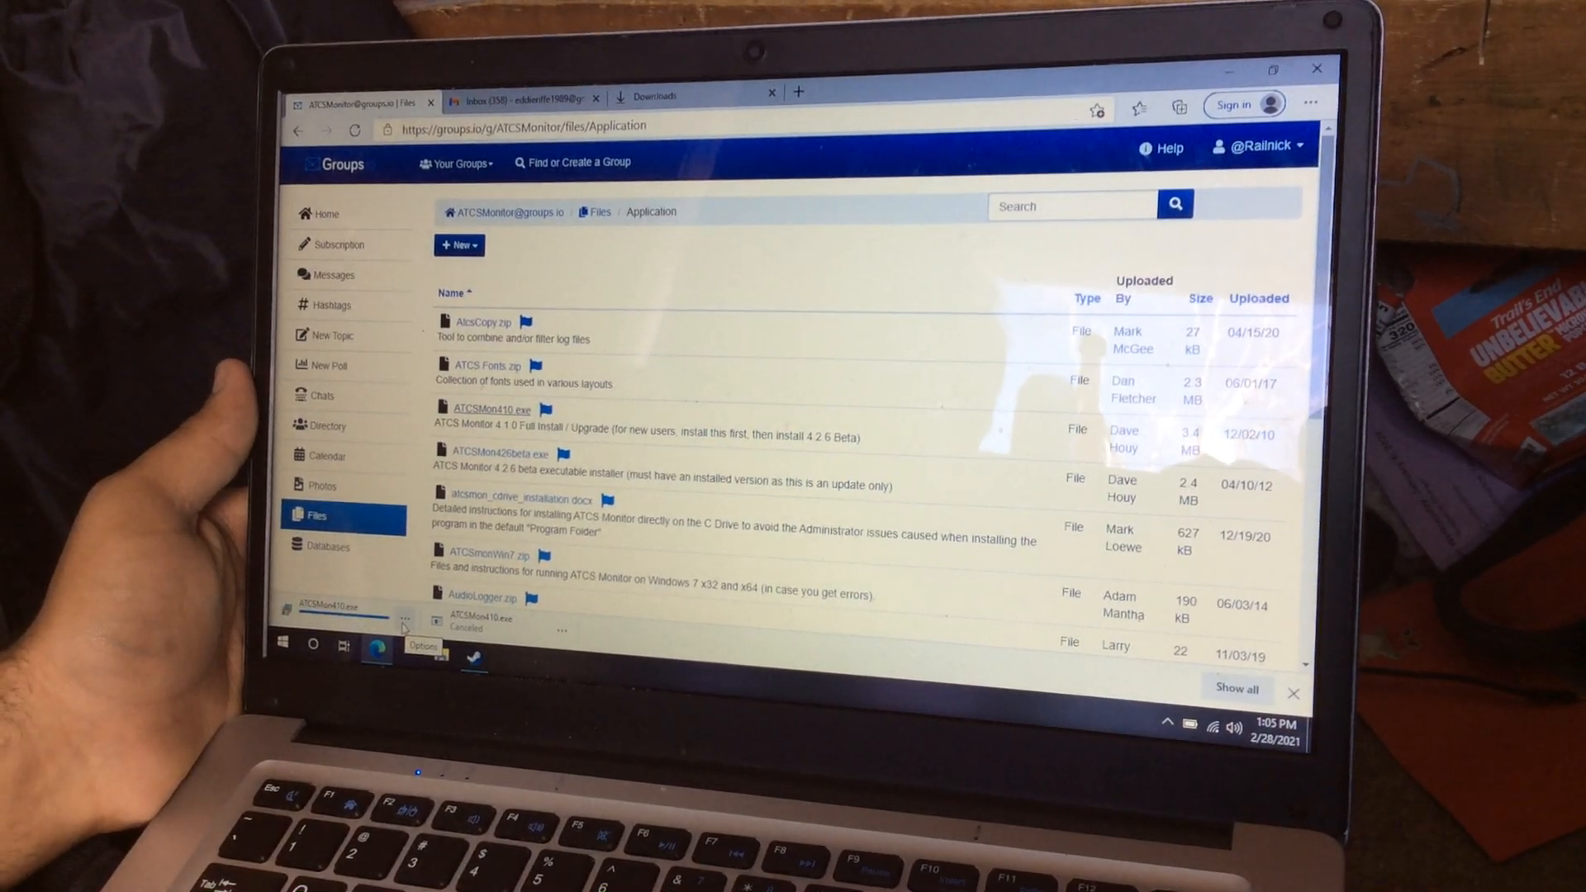
pyautogui.click(403, 624)
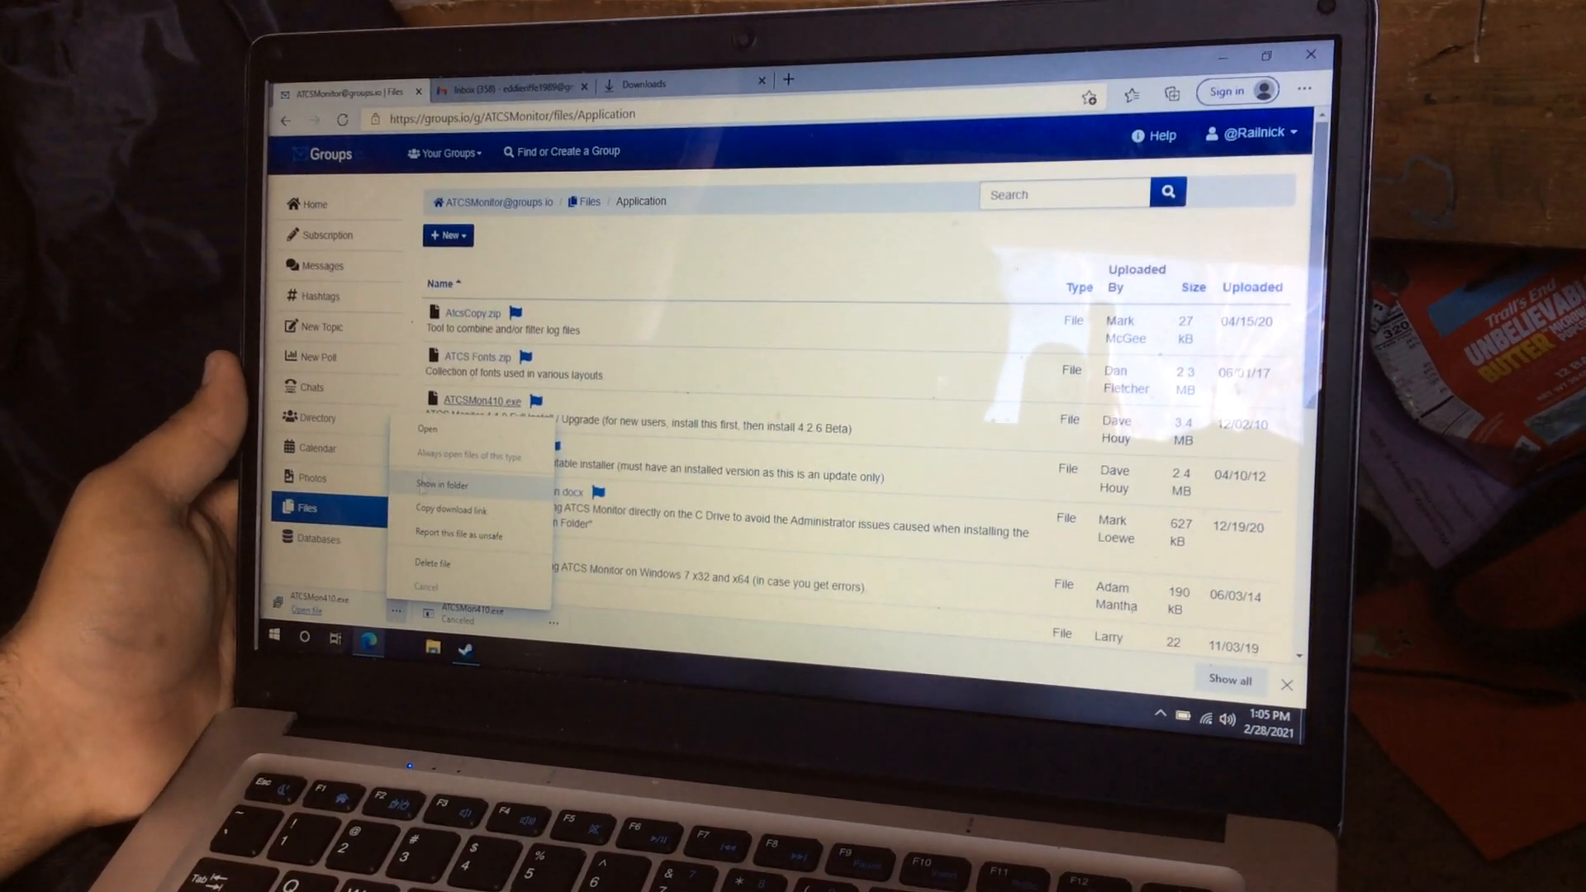
pyautogui.click(434, 436)
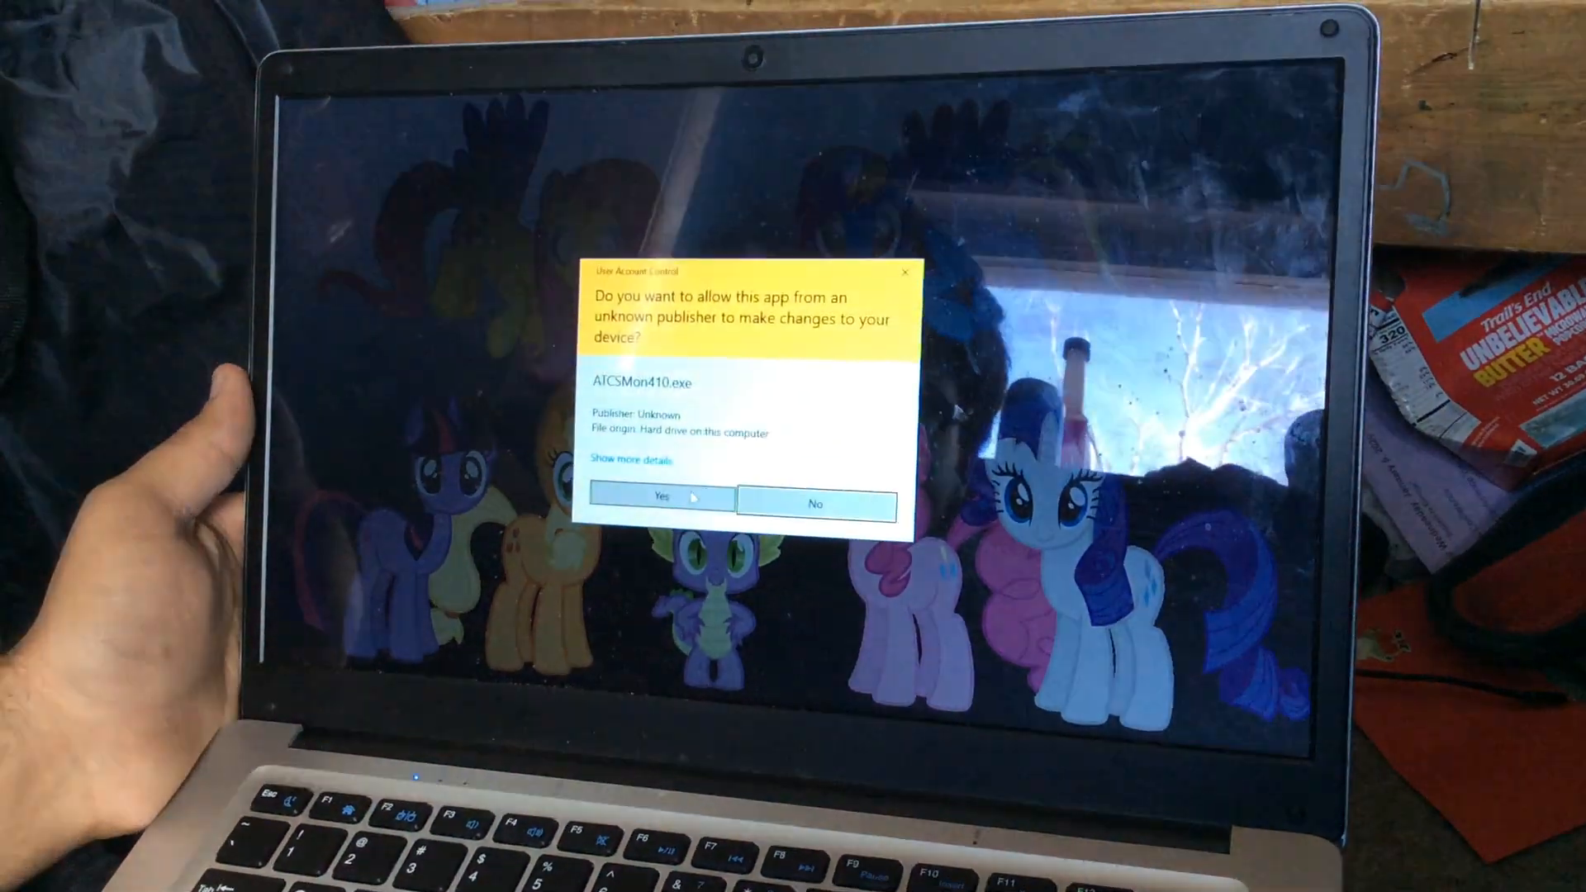
# Approve UAC, install ATCS Monitor 4.1.0 with default folders and desktop icon, then launch it with release notes.
pyautogui.click(690, 508)
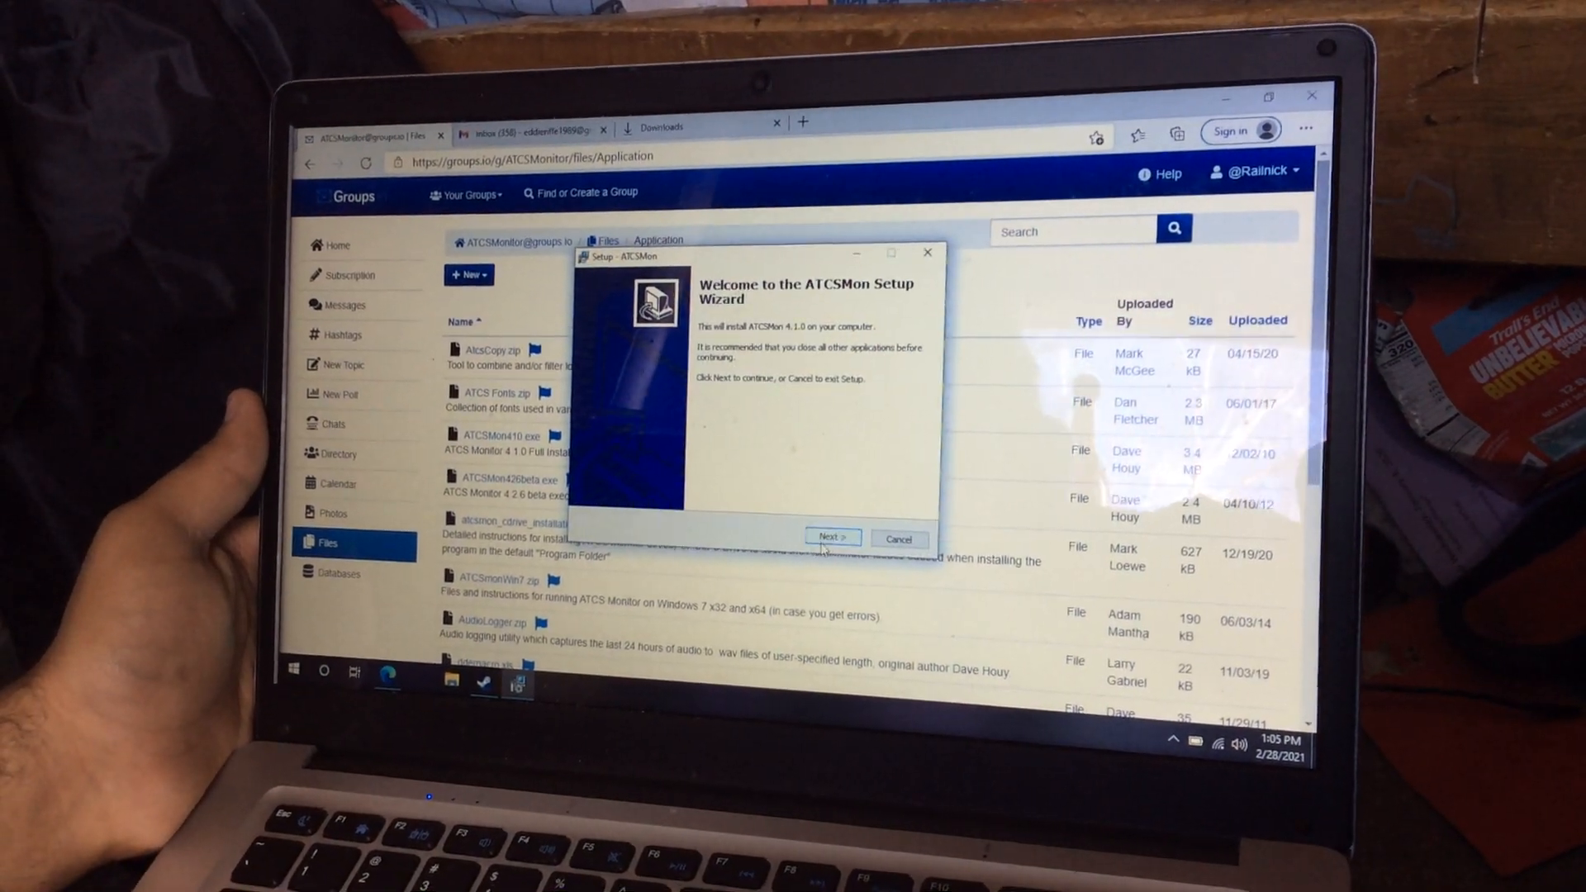
pyautogui.click(829, 541)
pyautogui.click(834, 541)
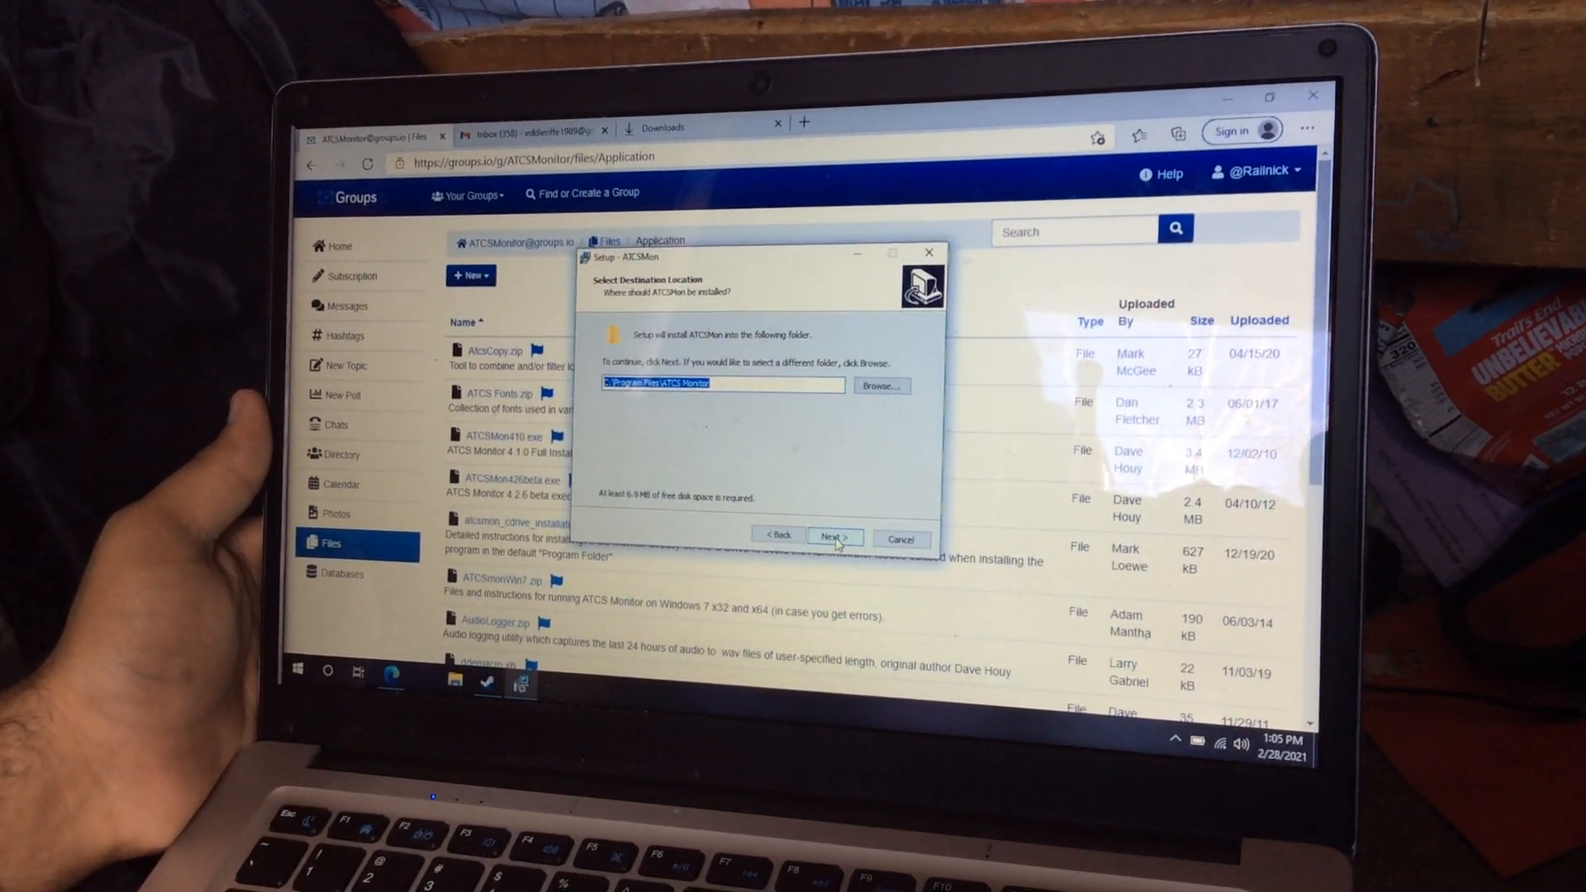
pyautogui.click(839, 541)
pyautogui.click(839, 541)
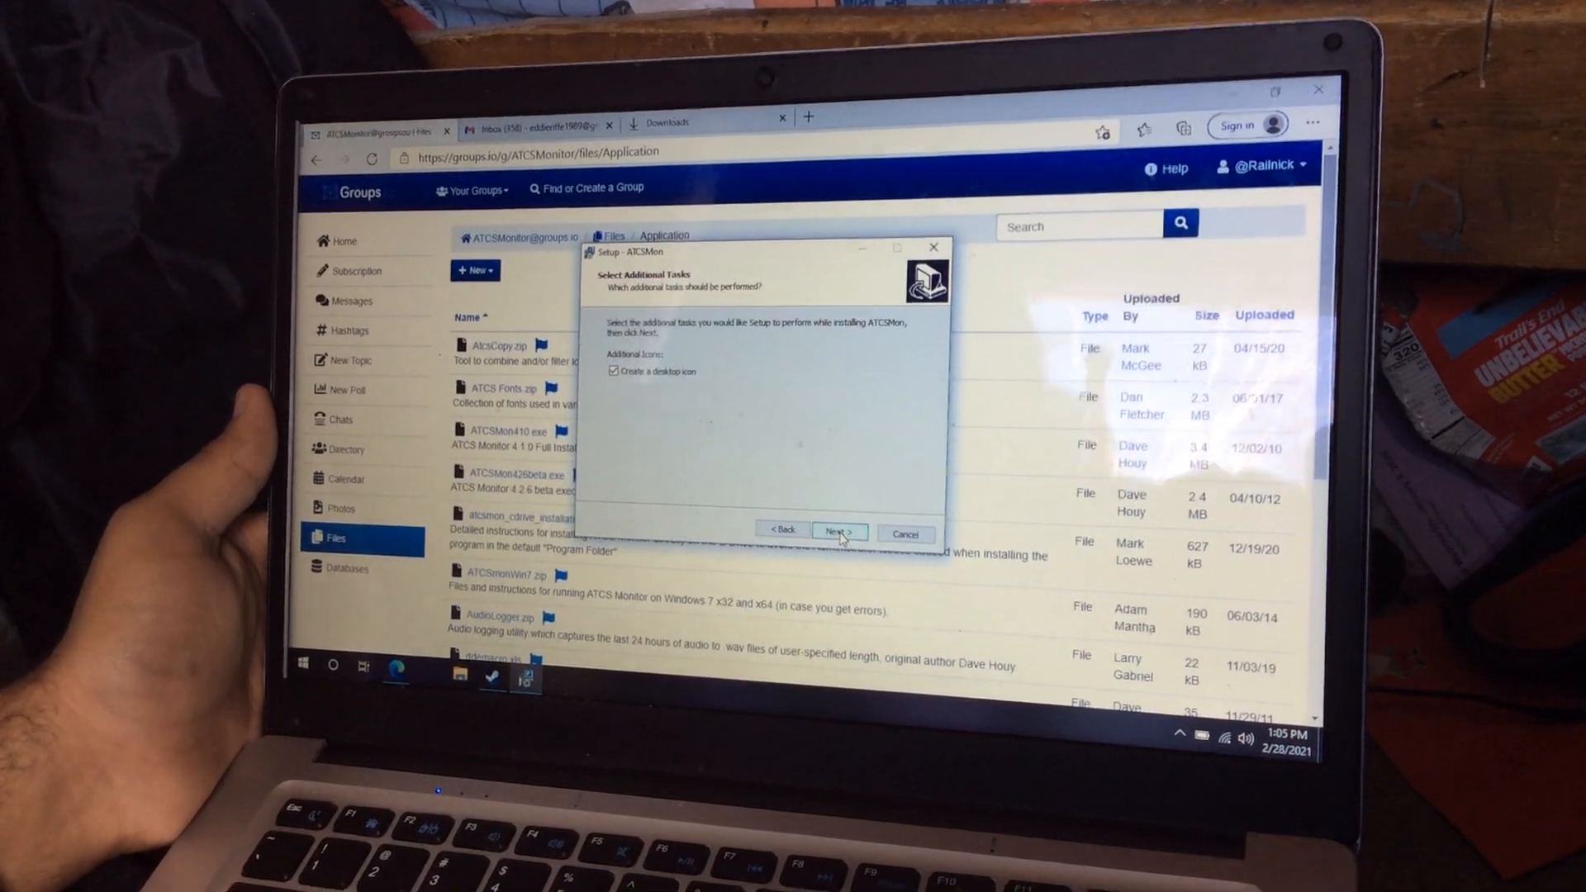
pyautogui.click(840, 542)
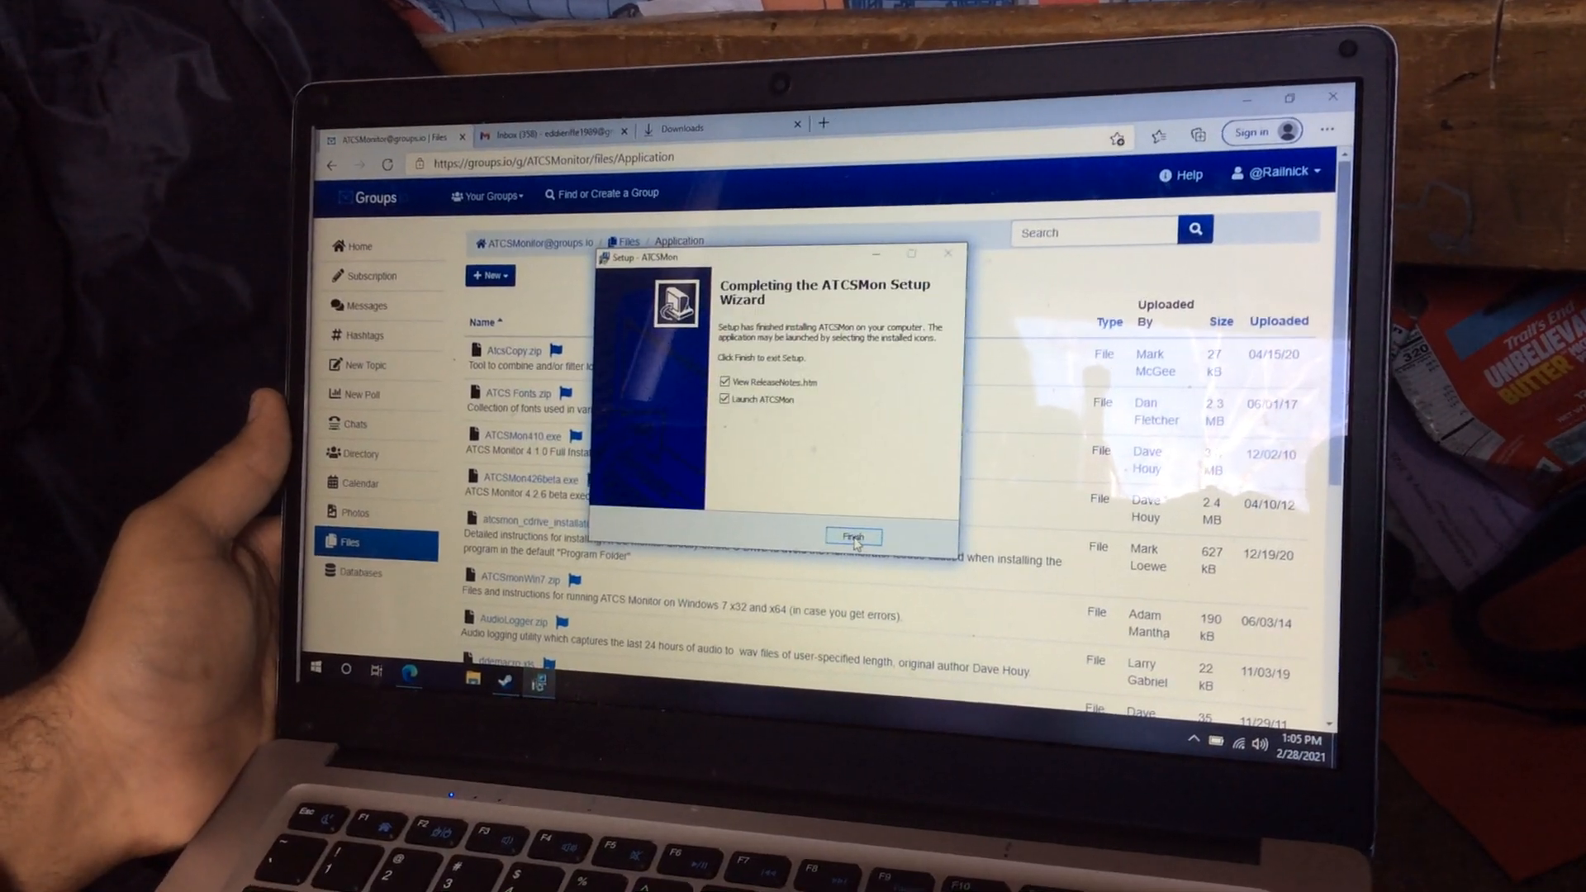
pyautogui.click(860, 541)
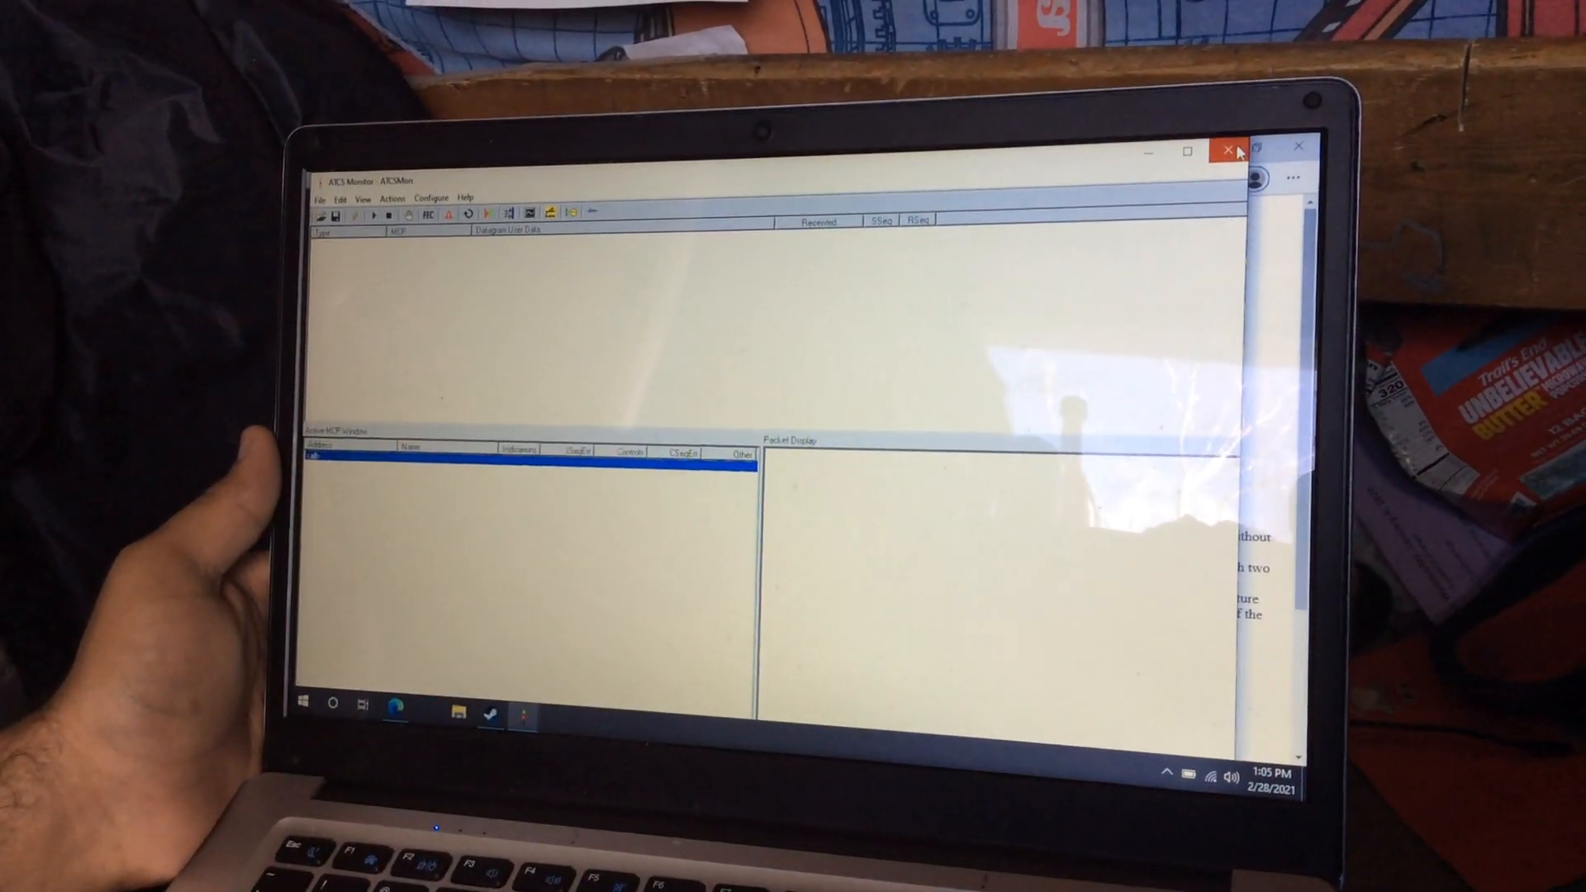
# Close ATCS Monitor, download ATCSMon426beta.exe from Groups.io, run it and approve UAC.
pyautogui.click(1225, 143)
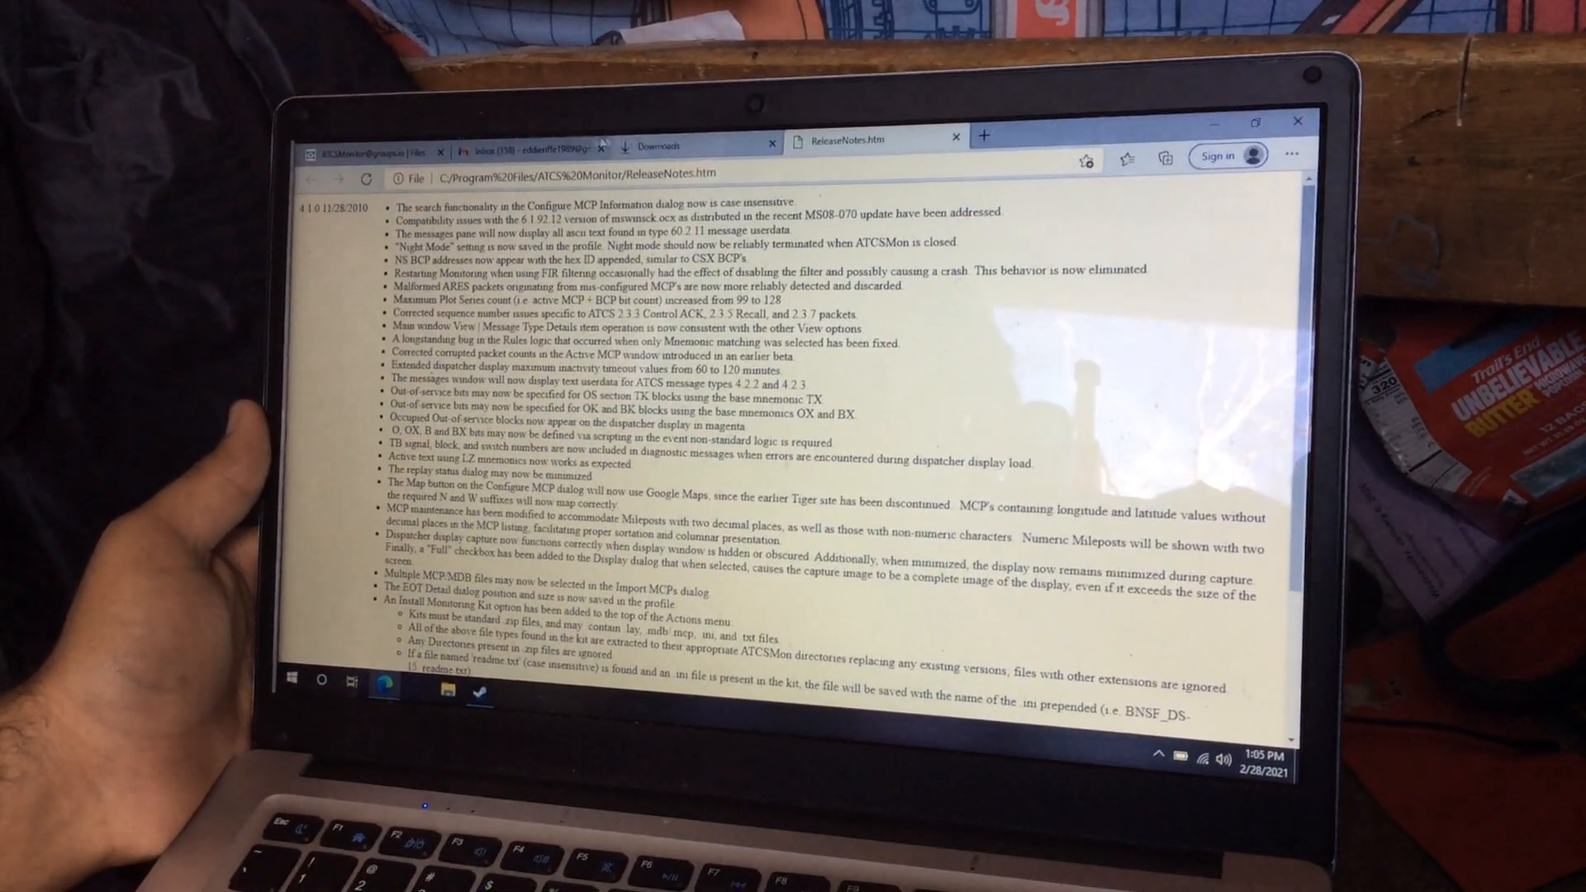
pyautogui.click(380, 158)
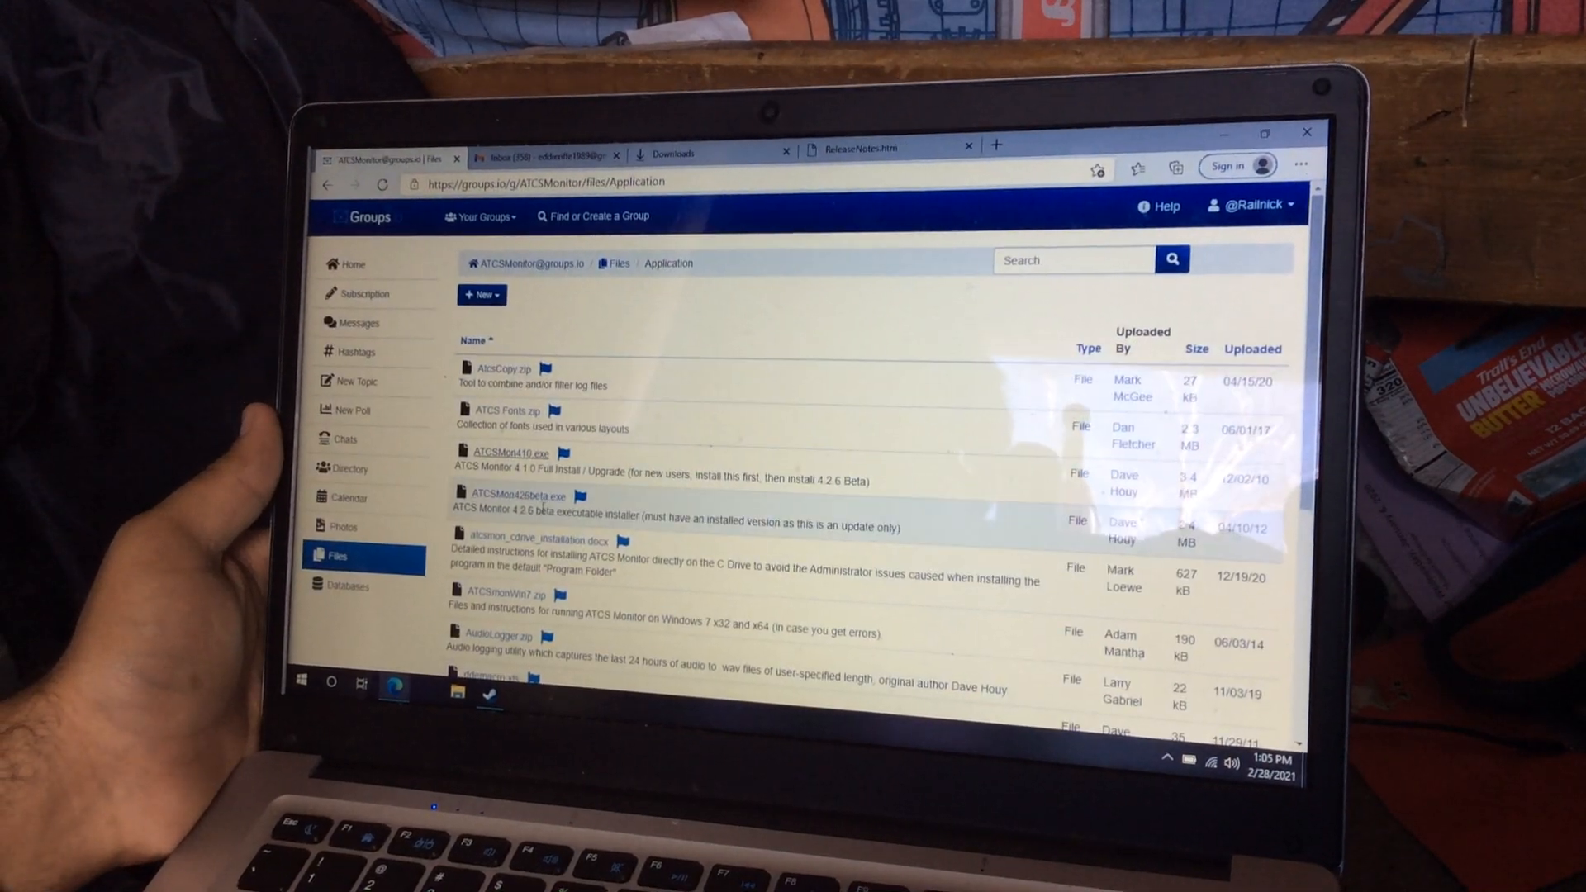
pyautogui.click(546, 499)
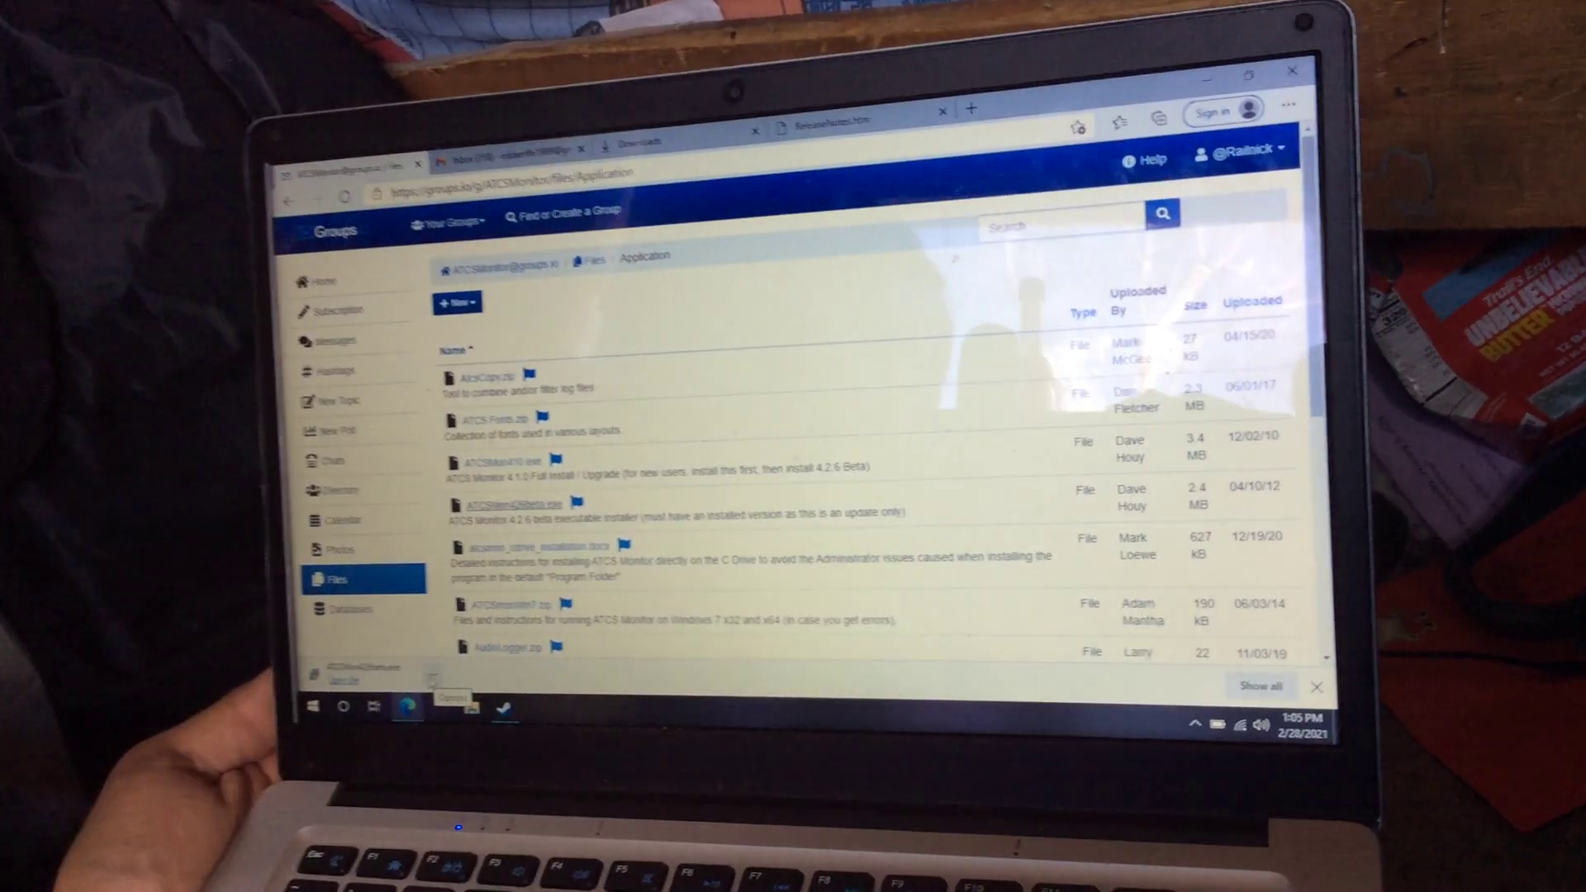
pyautogui.click(422, 660)
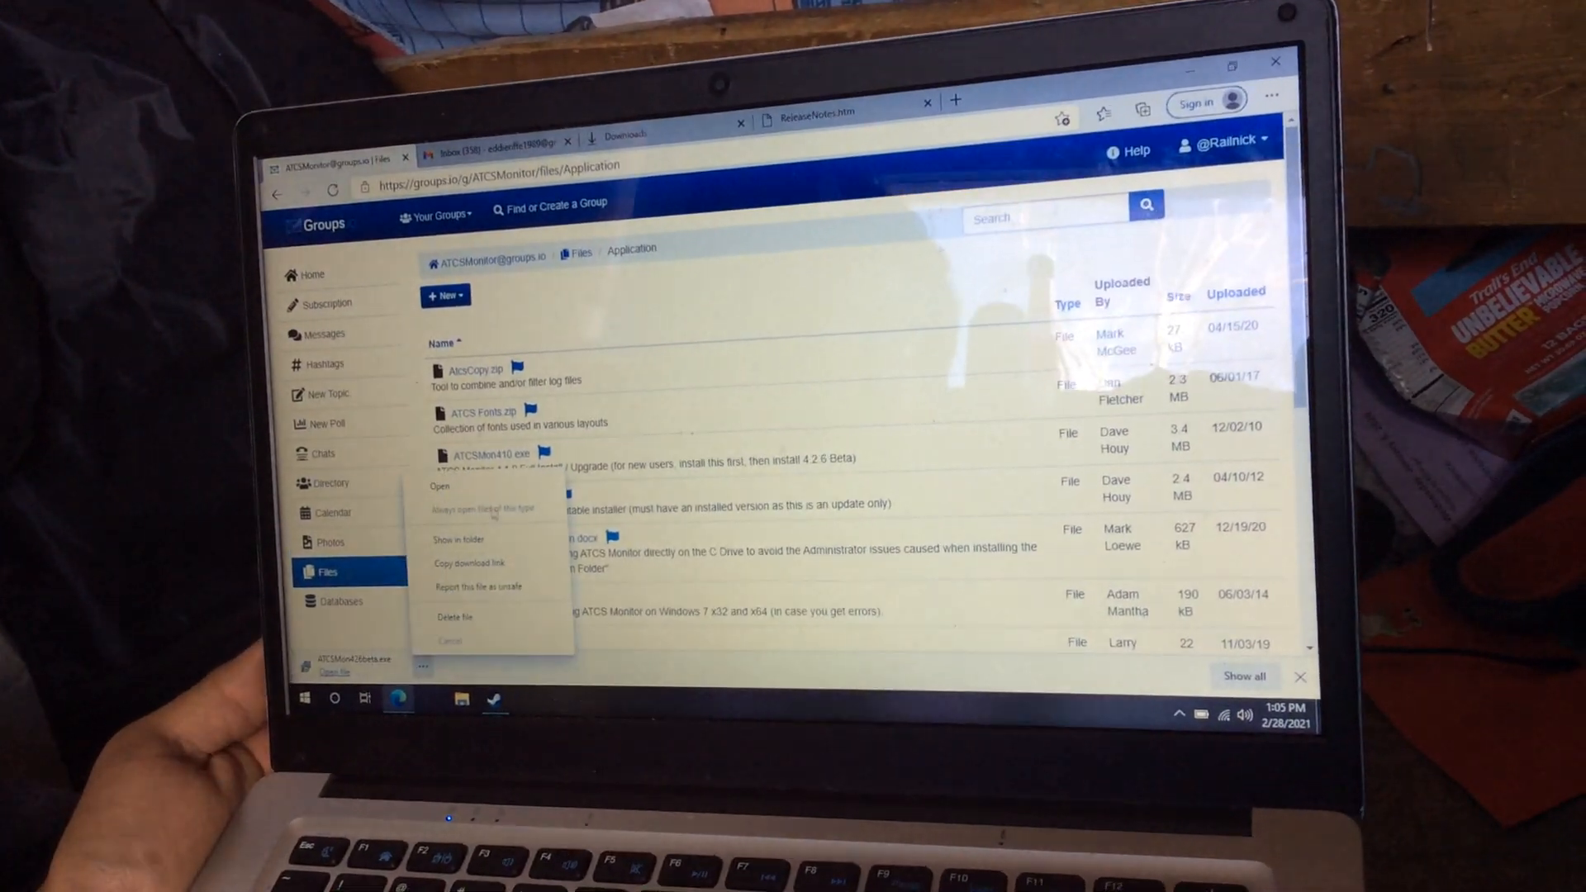
pyautogui.click(463, 500)
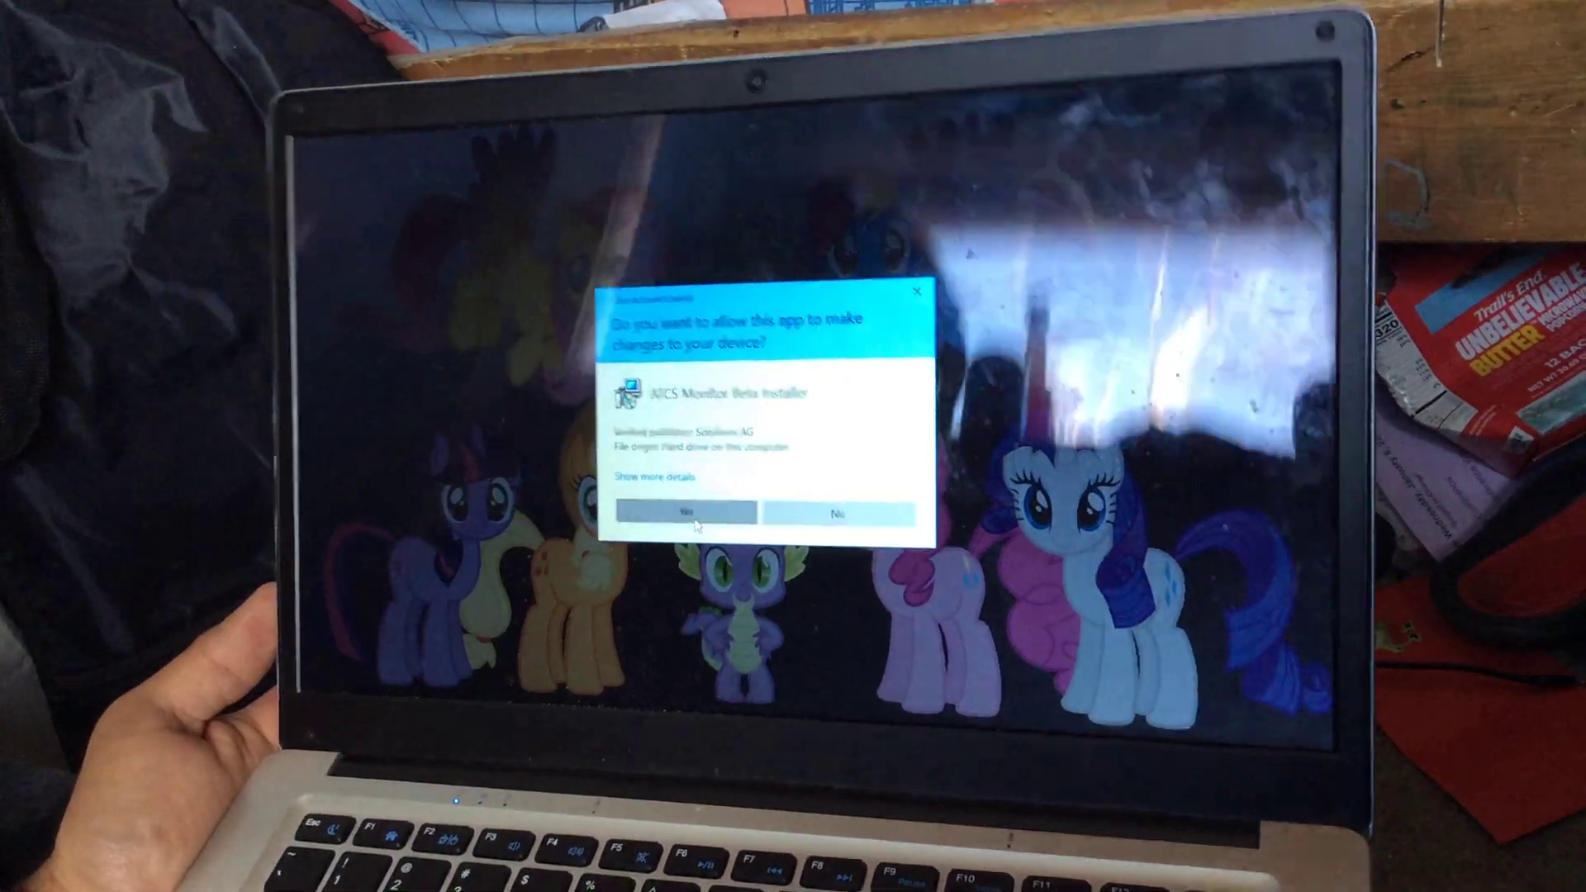
pyautogui.click(688, 511)
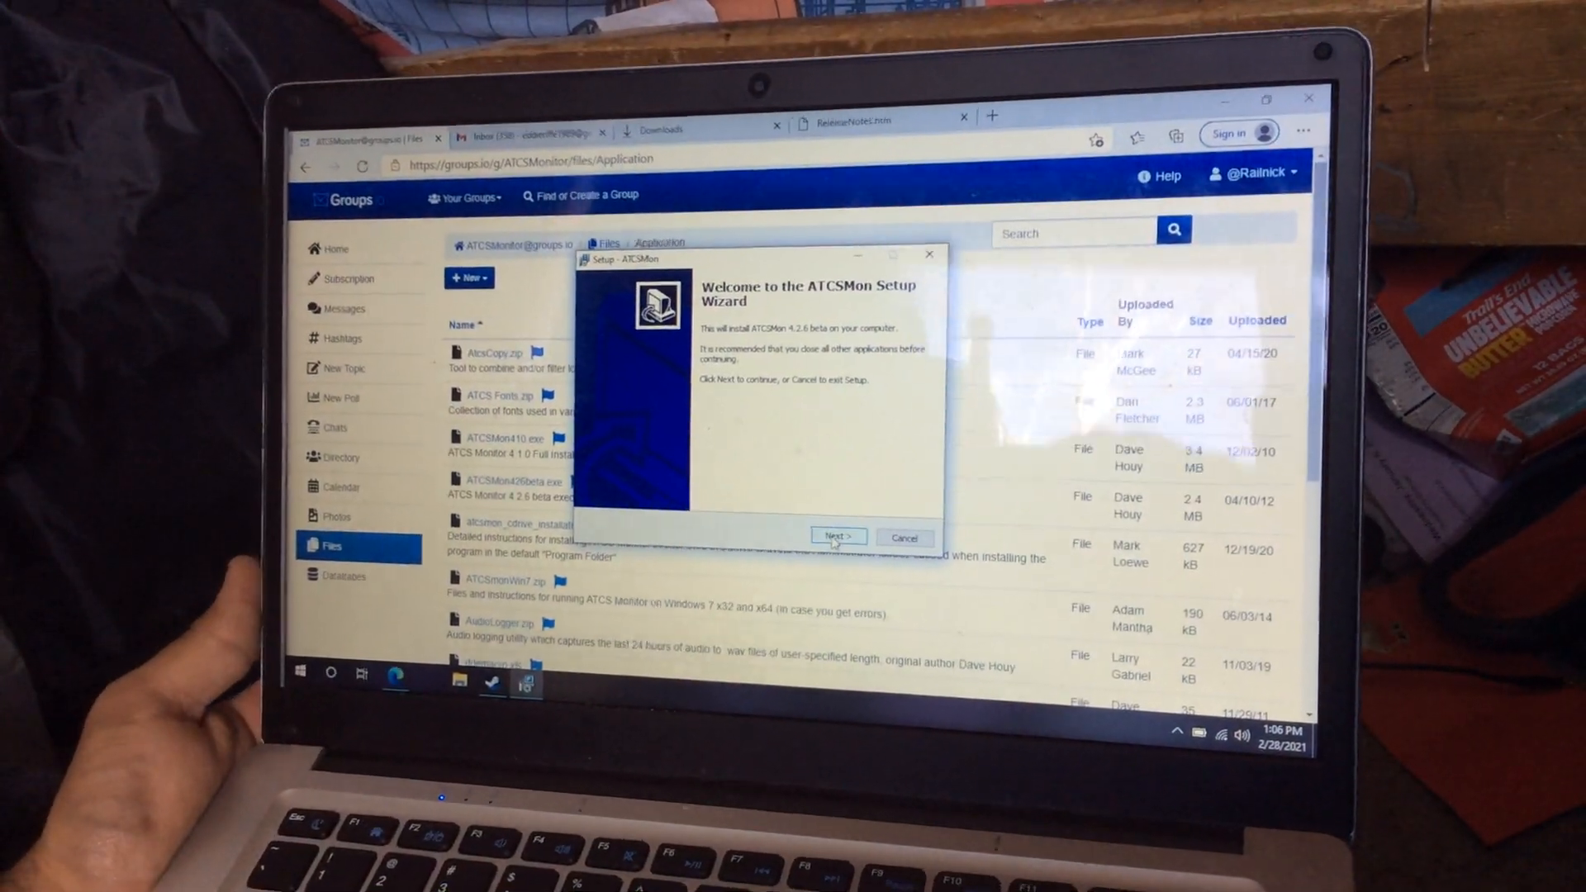
# Install the 4.2.6 beta over the existing program, open its release notes, and return to the group's files.
pyautogui.click(829, 522)
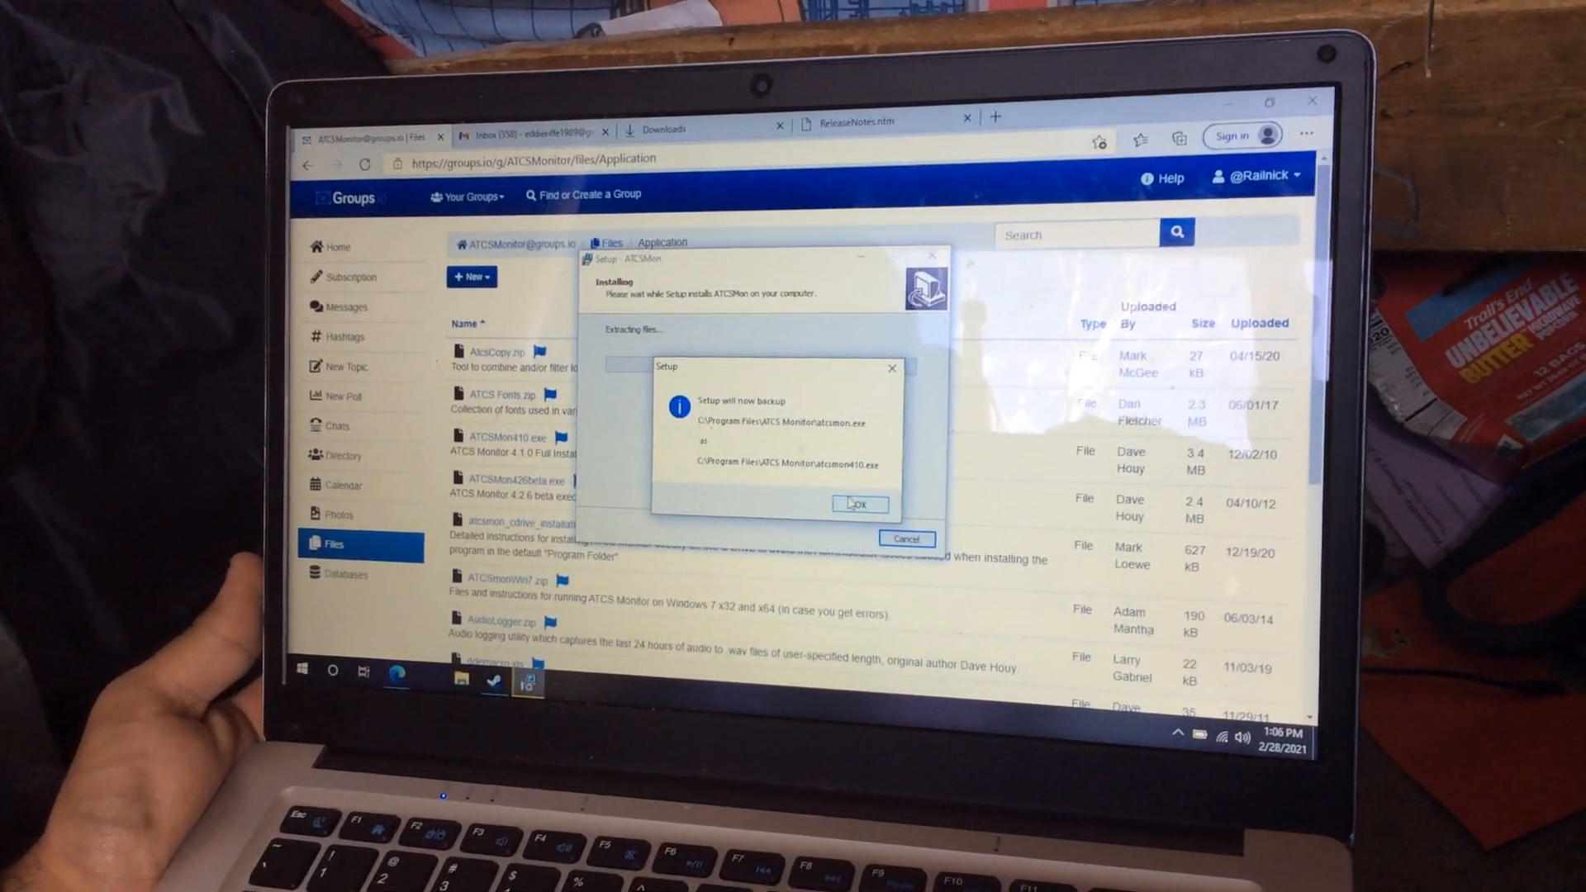
pyautogui.click(852, 502)
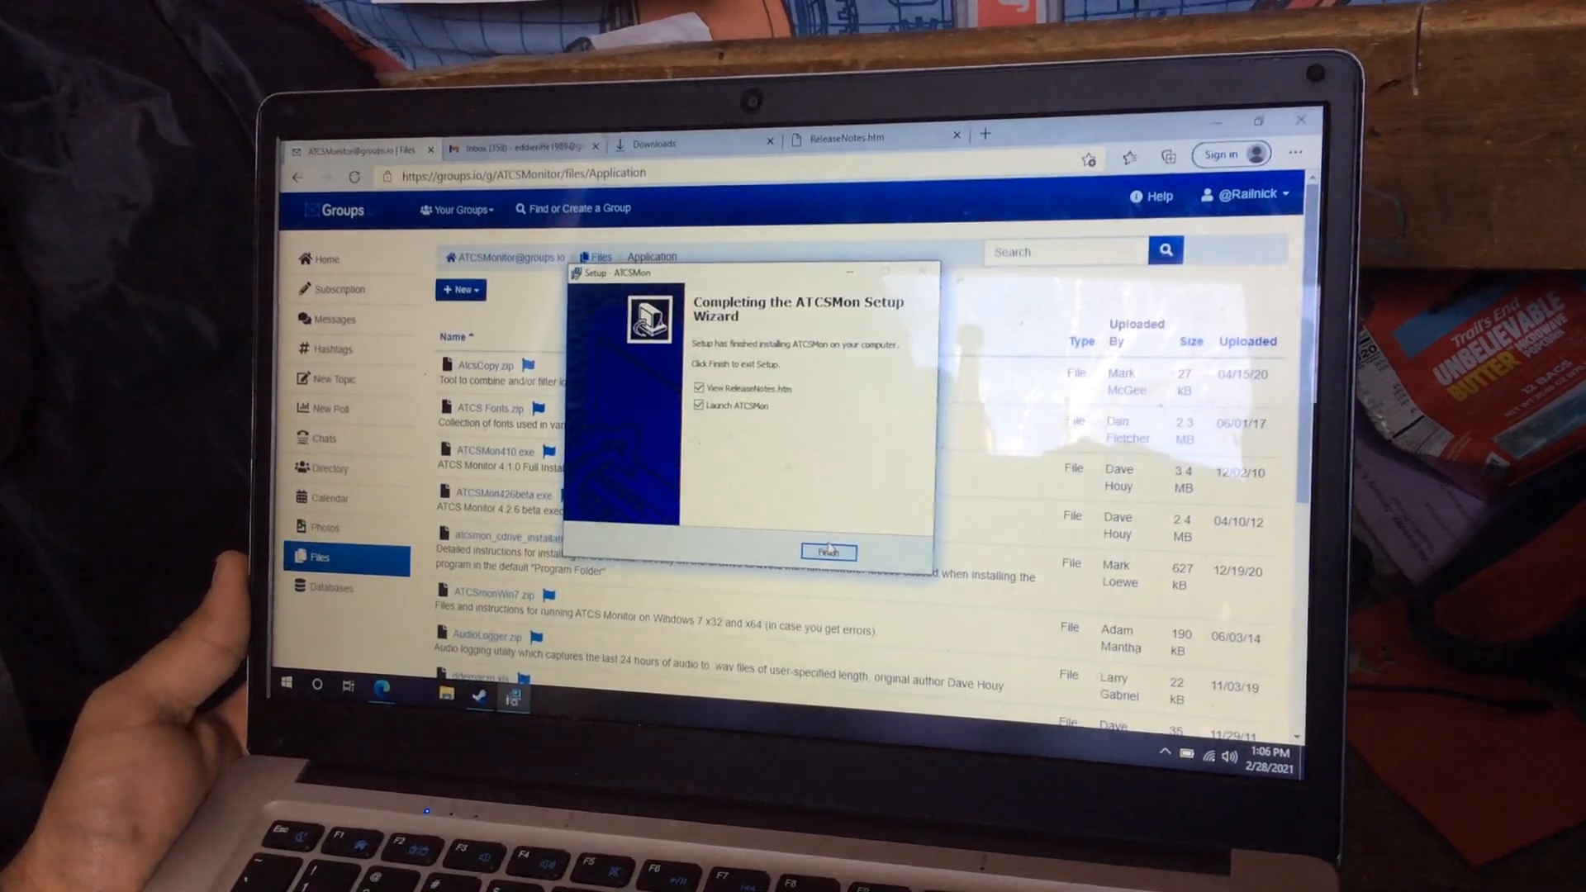
pyautogui.click(827, 554)
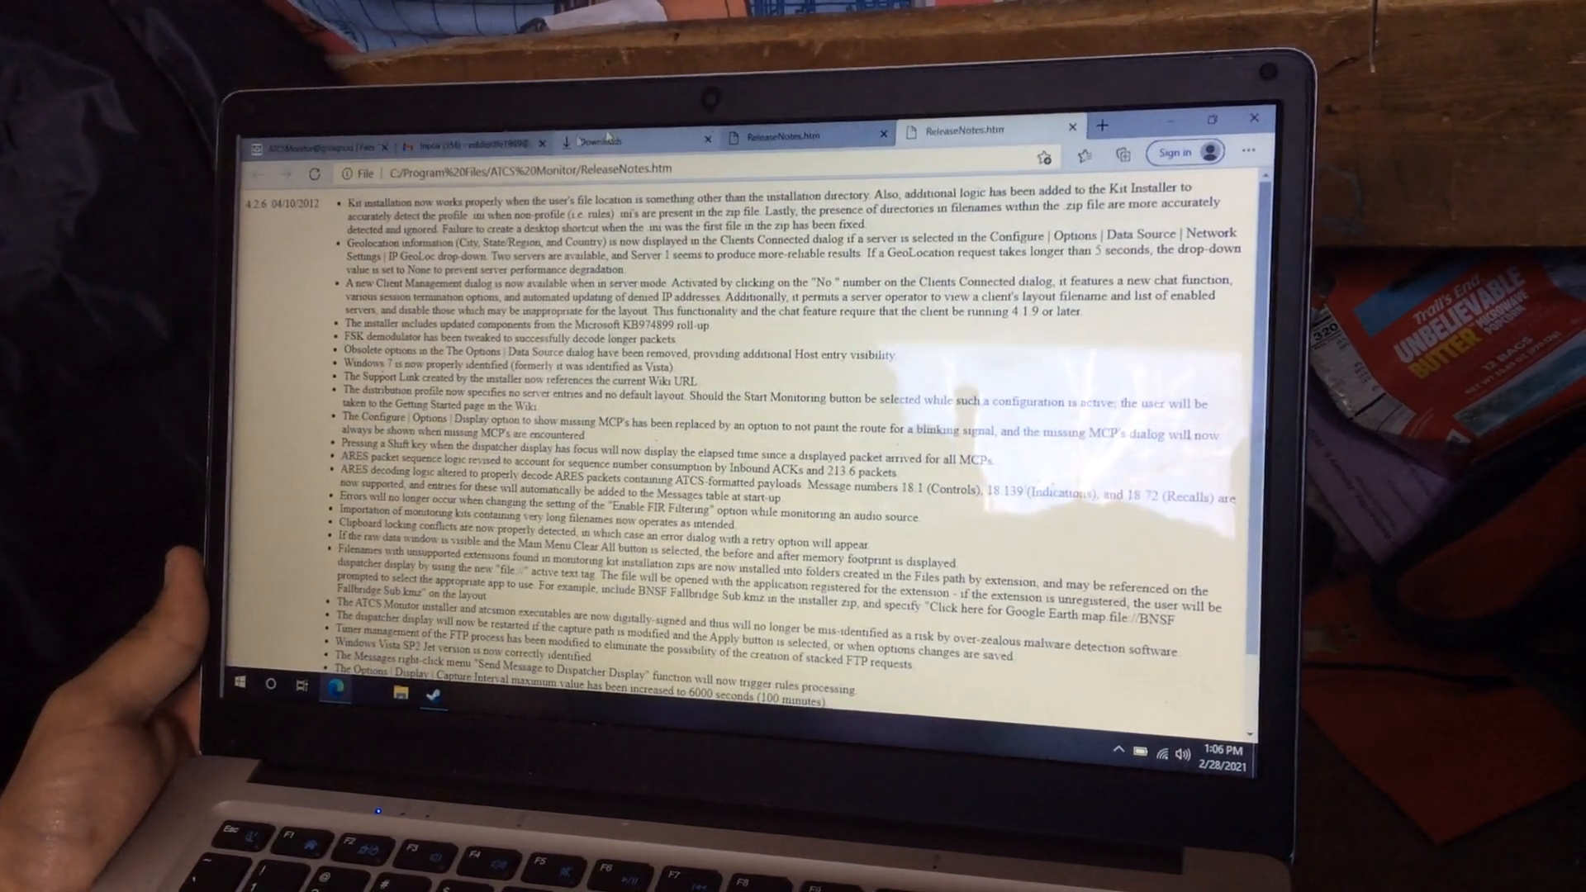
pyautogui.click(477, 142)
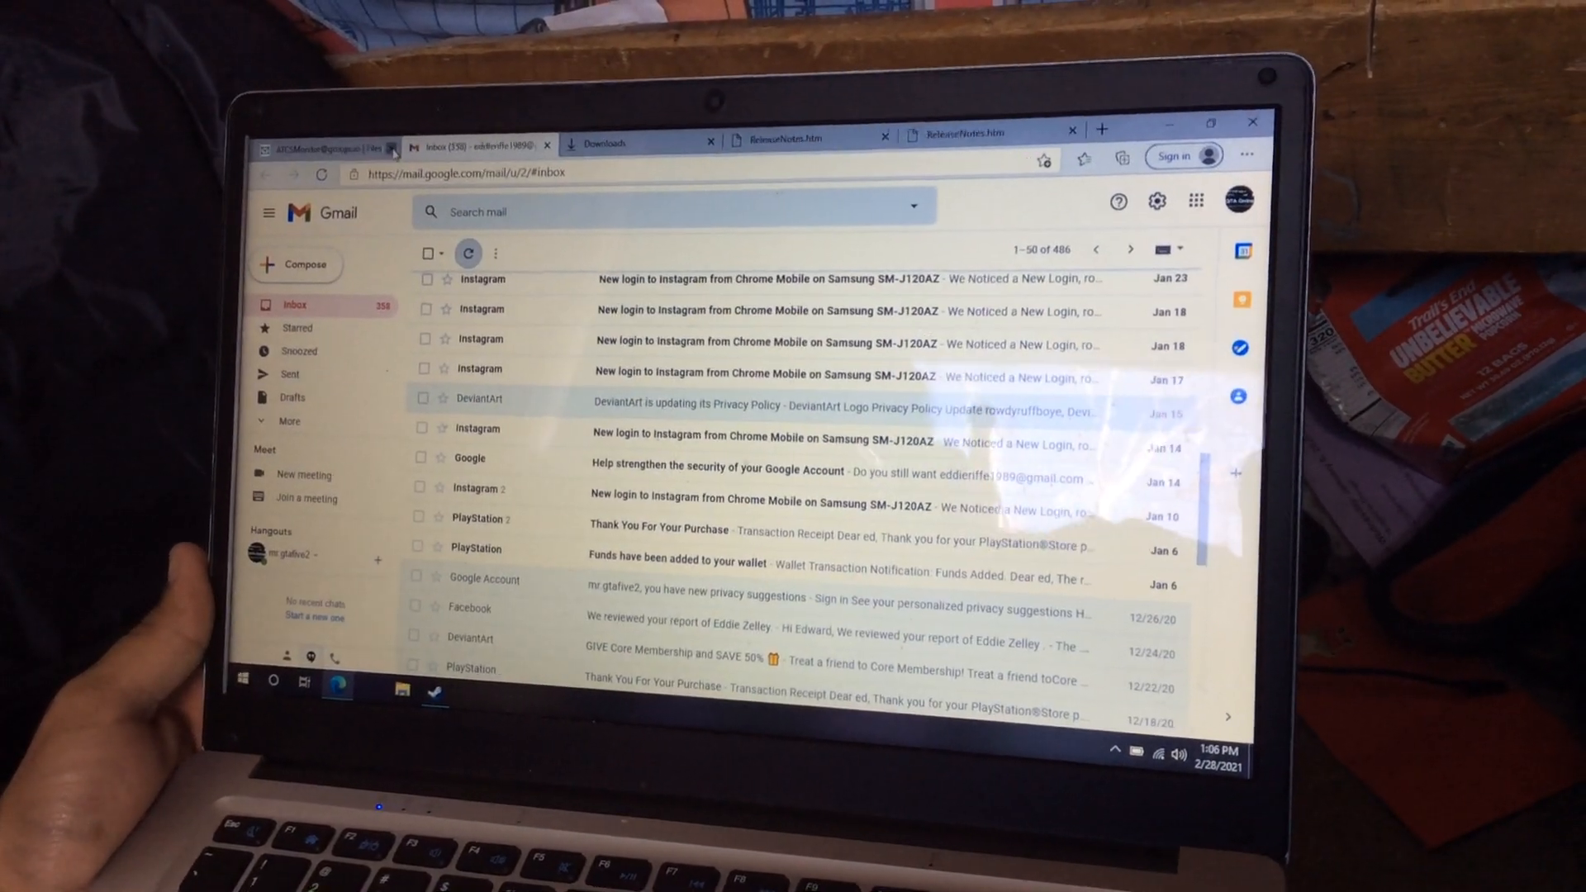
pyautogui.click(329, 151)
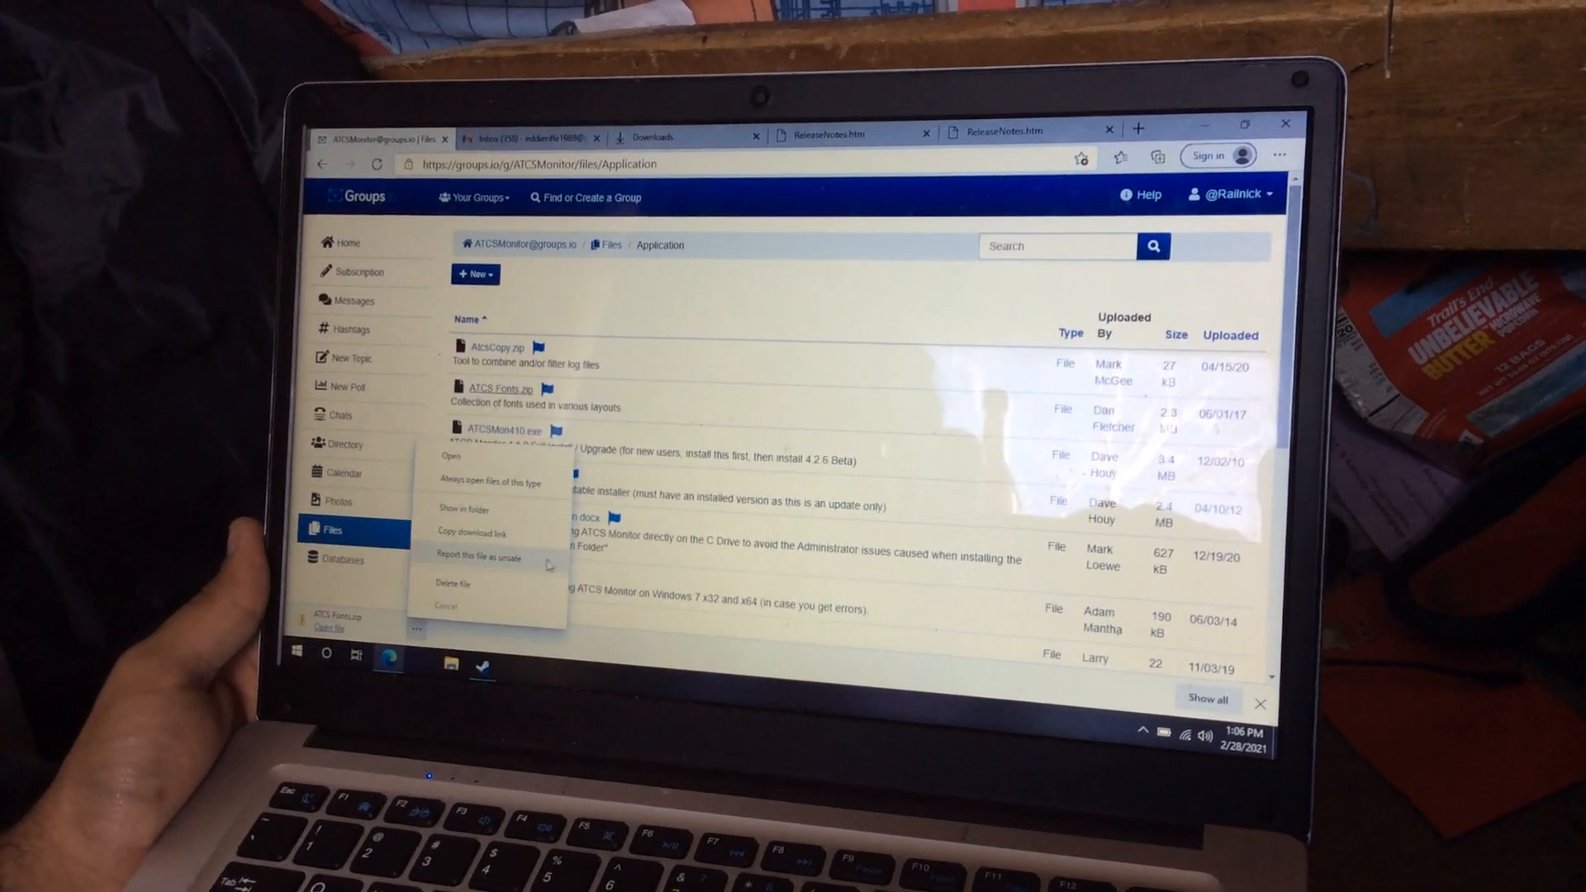
# From ATCS Fonts.zip, install the Arial Bold Italic and Century Gothic Bold Italic fonts.
pyautogui.click(453, 451)
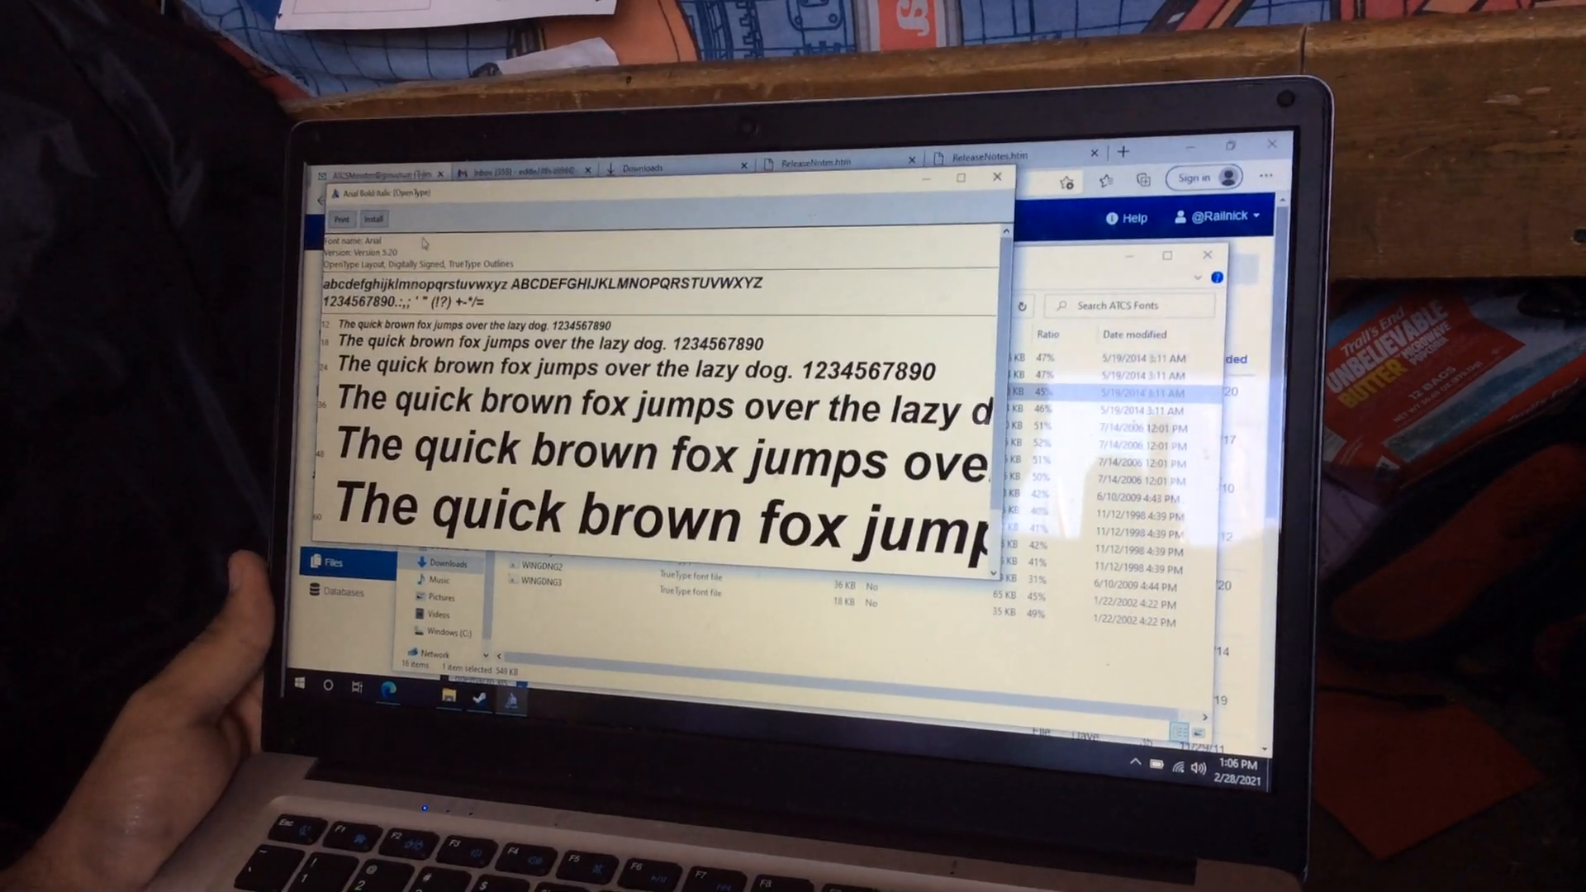
pyautogui.click(363, 215)
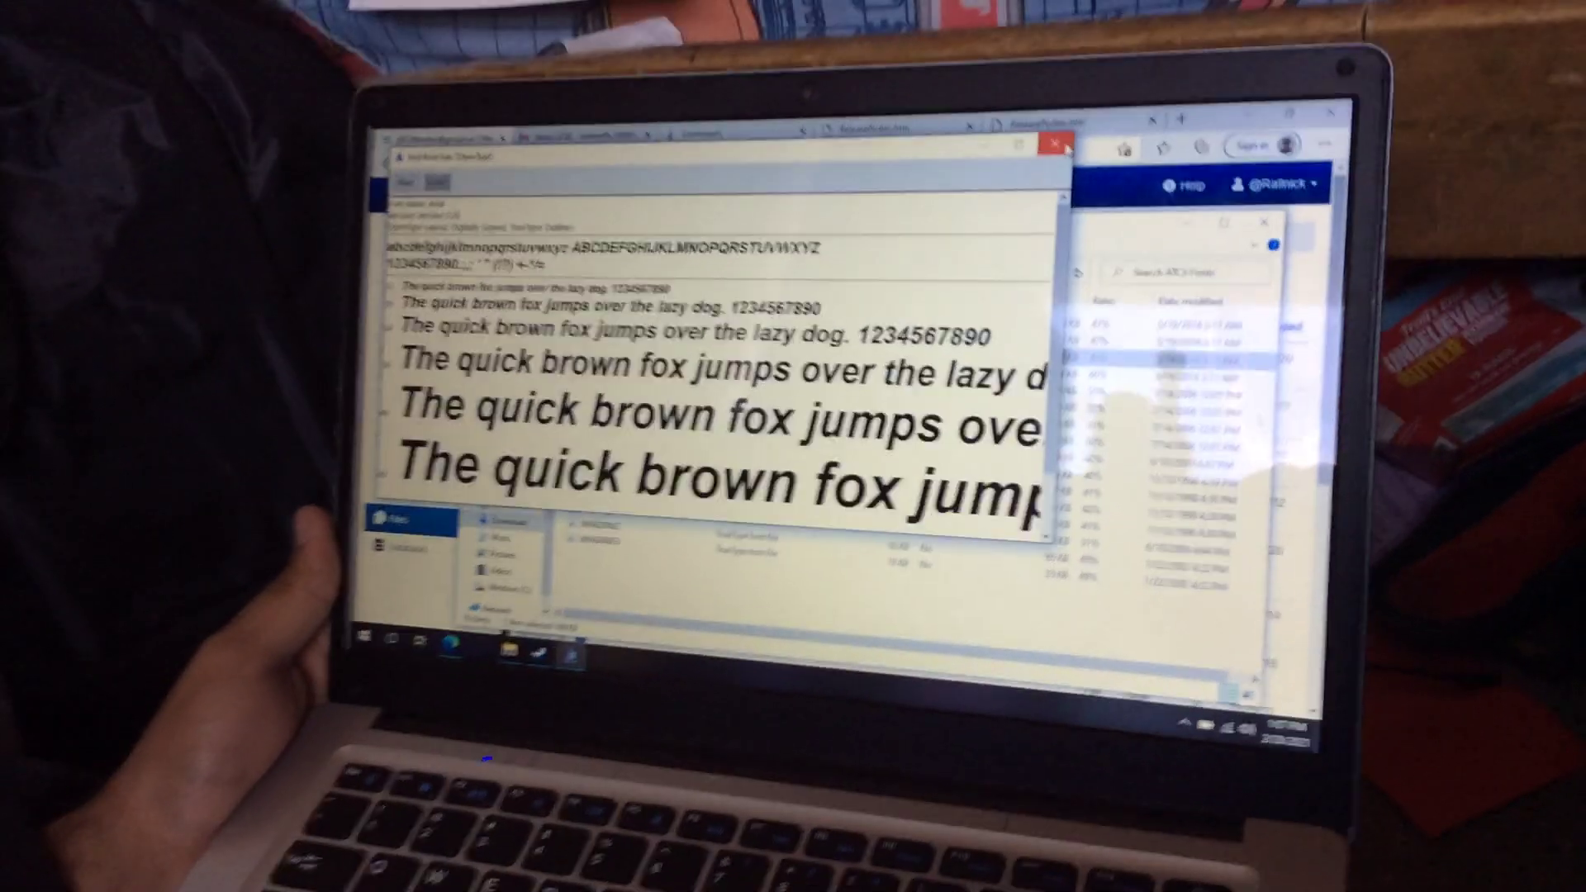
pyautogui.click(1006, 181)
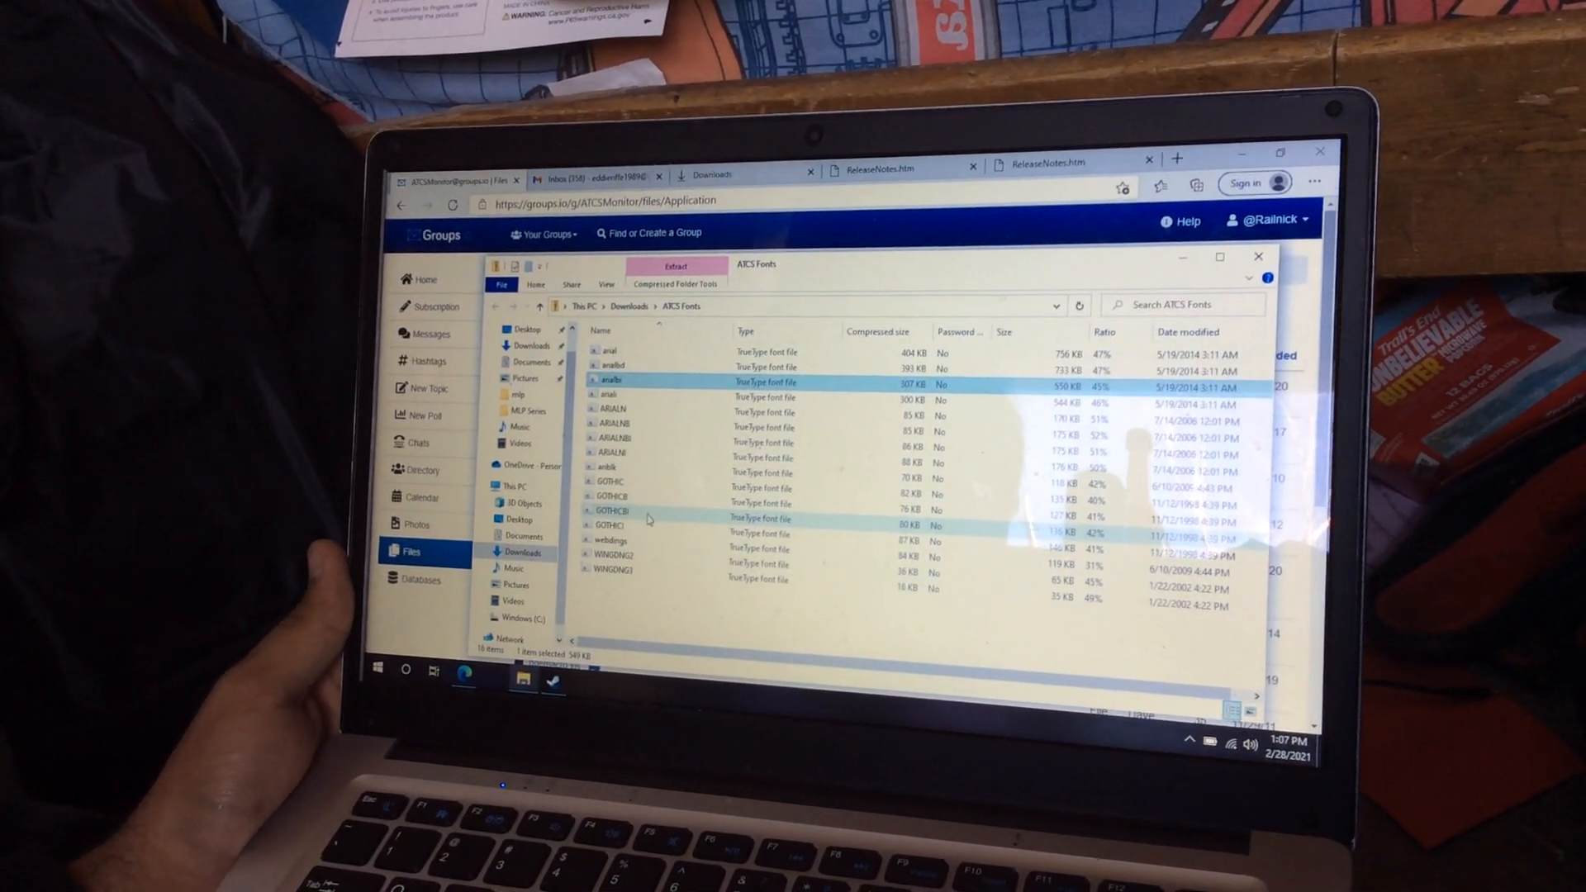
pyautogui.click(640, 512)
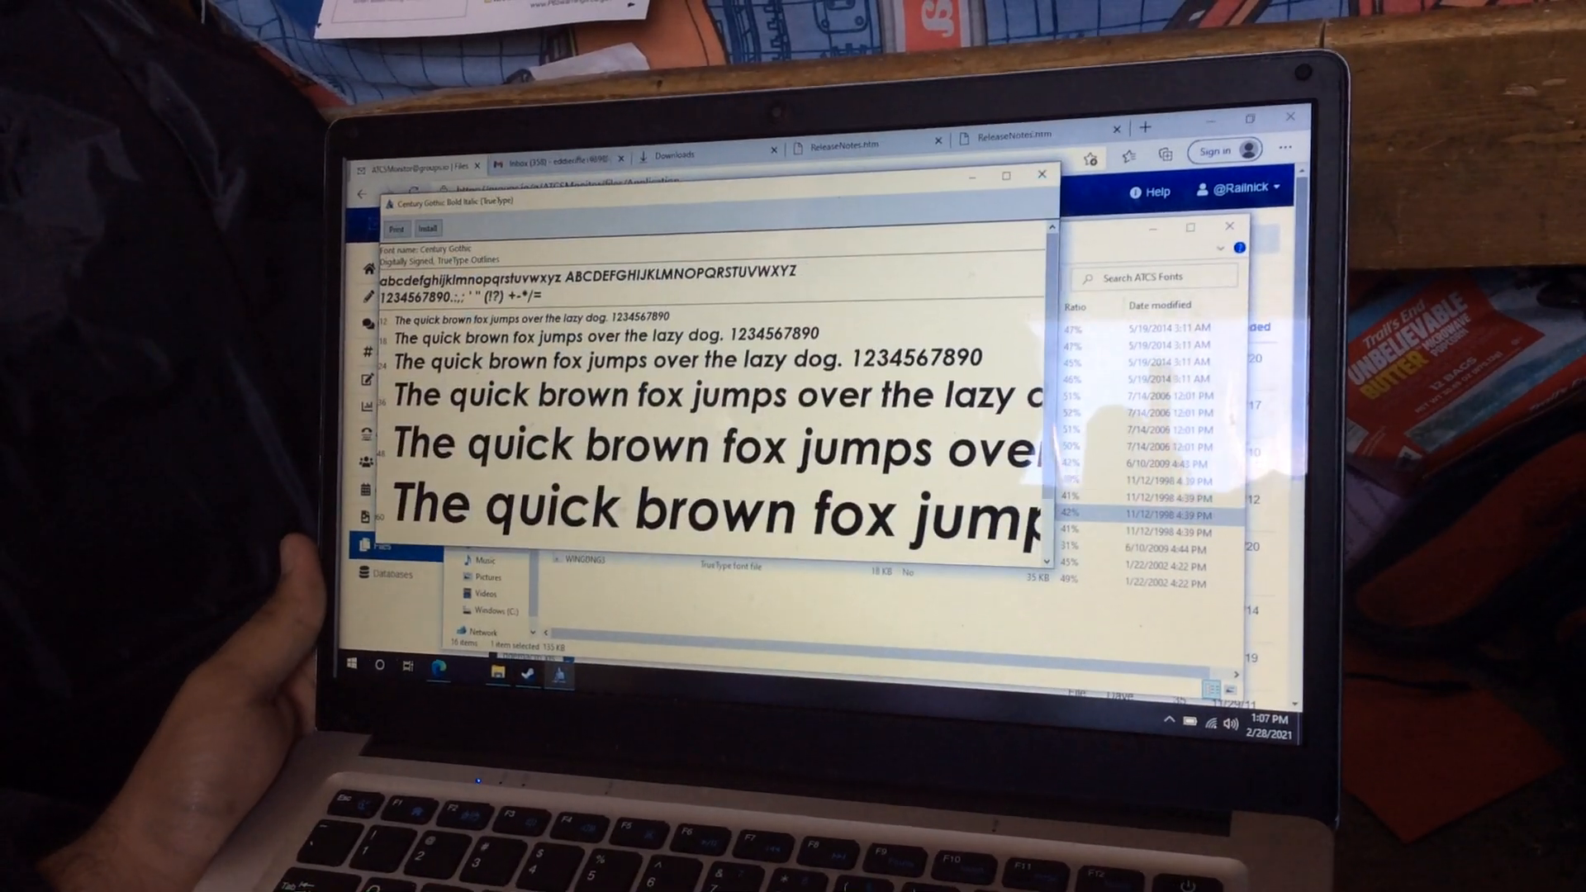
pyautogui.click(429, 235)
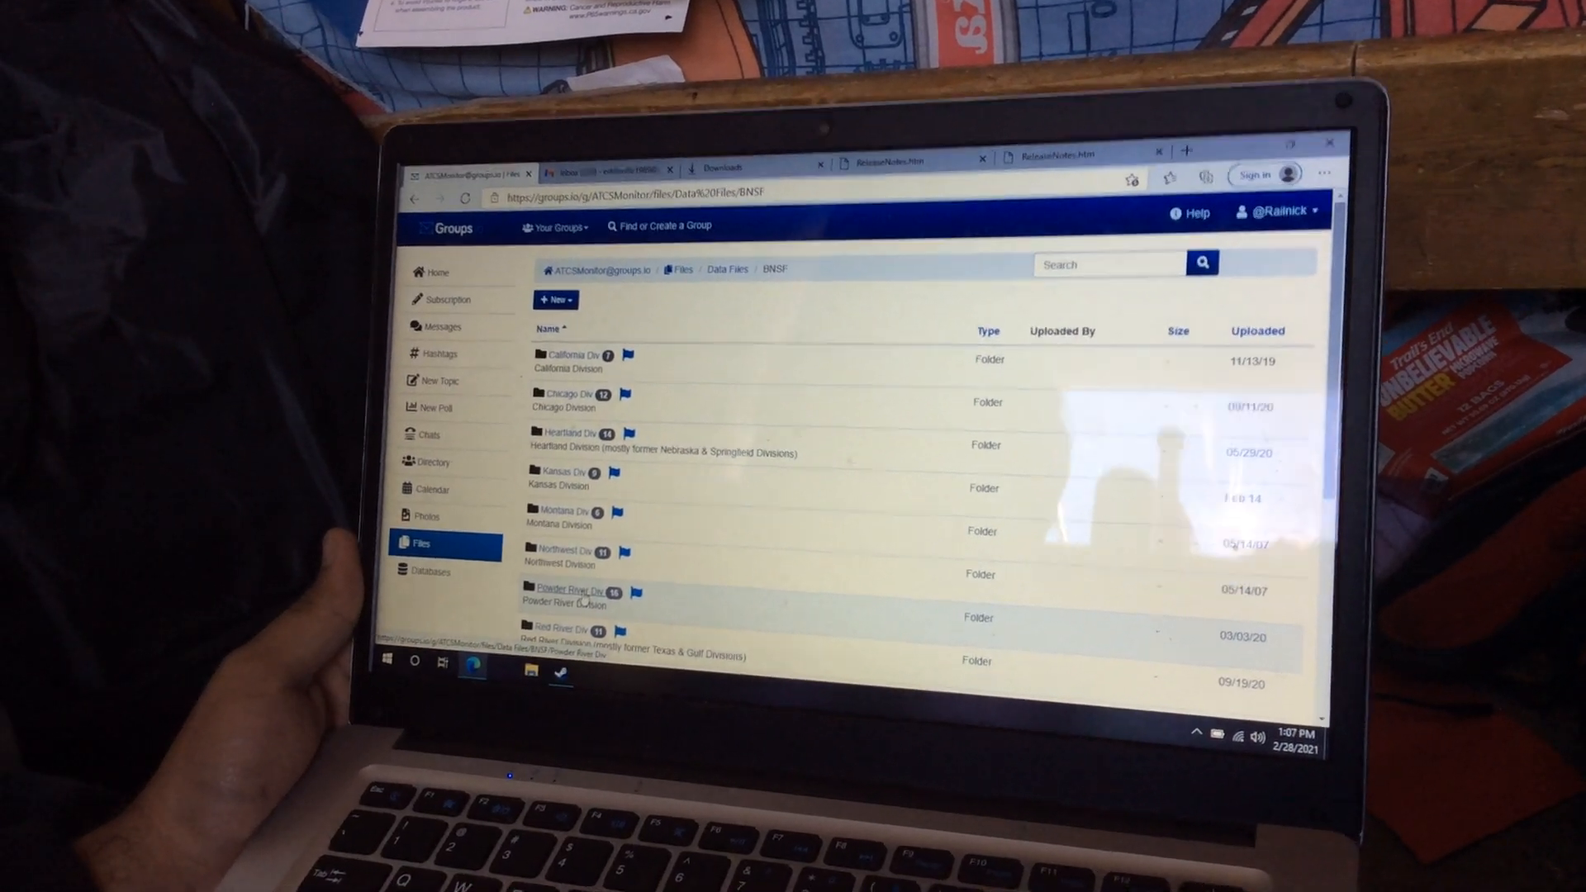
# Download BNSF UP CO Joint Line 20201207.zip from the Powder River Div folder and minimize the browser.
pyautogui.click(569, 605)
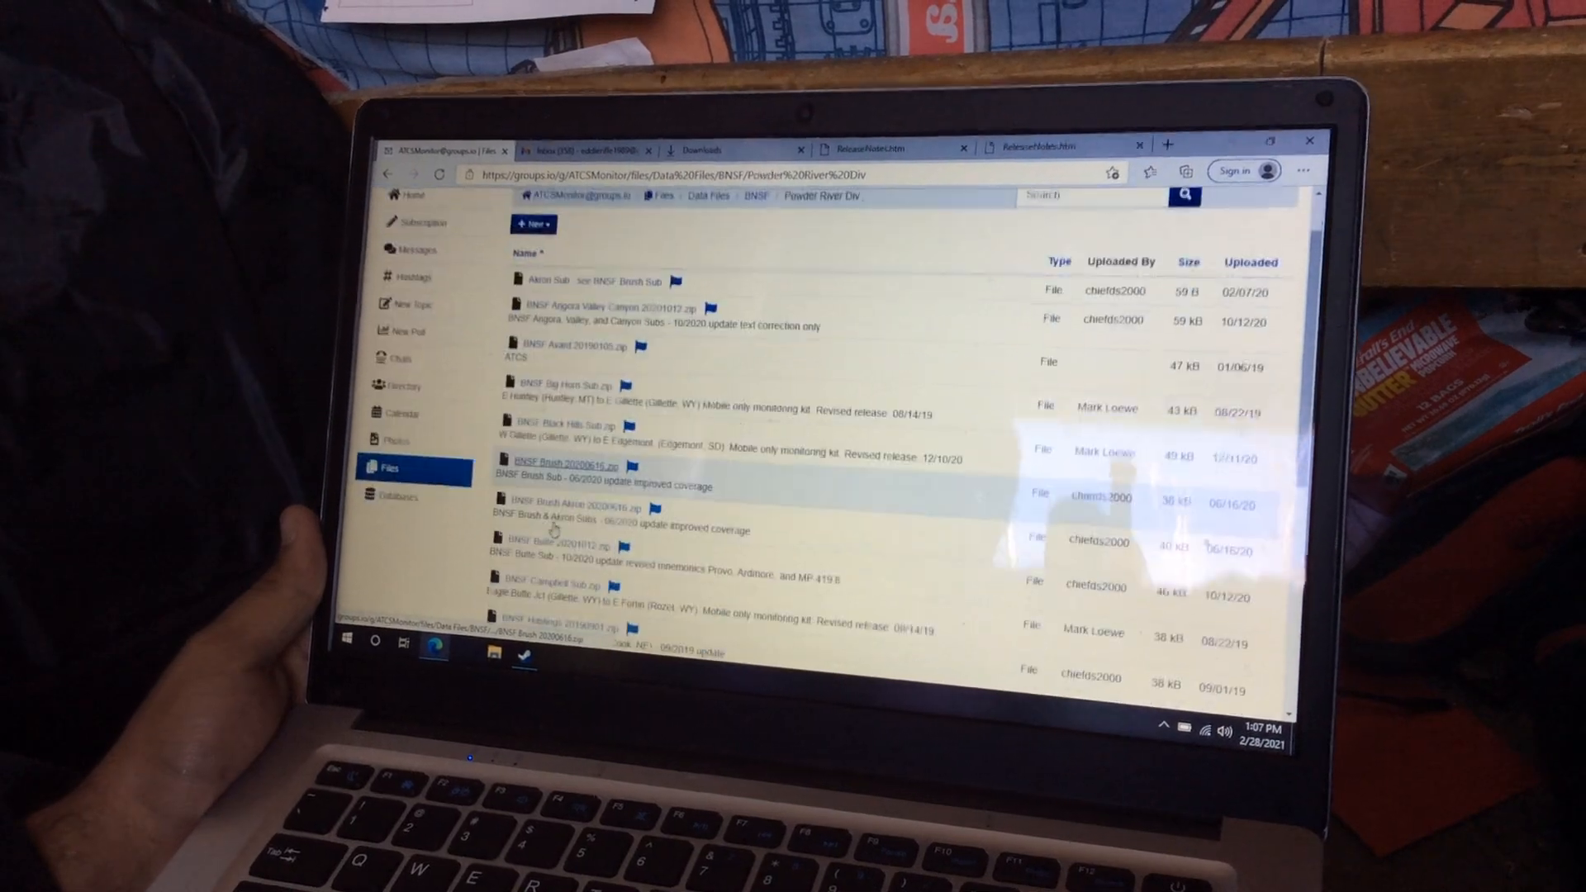
pyautogui.scroll(-3, 558, 527)
pyautogui.scroll(-2, 558, 527)
pyautogui.scroll(-1, 551, 501)
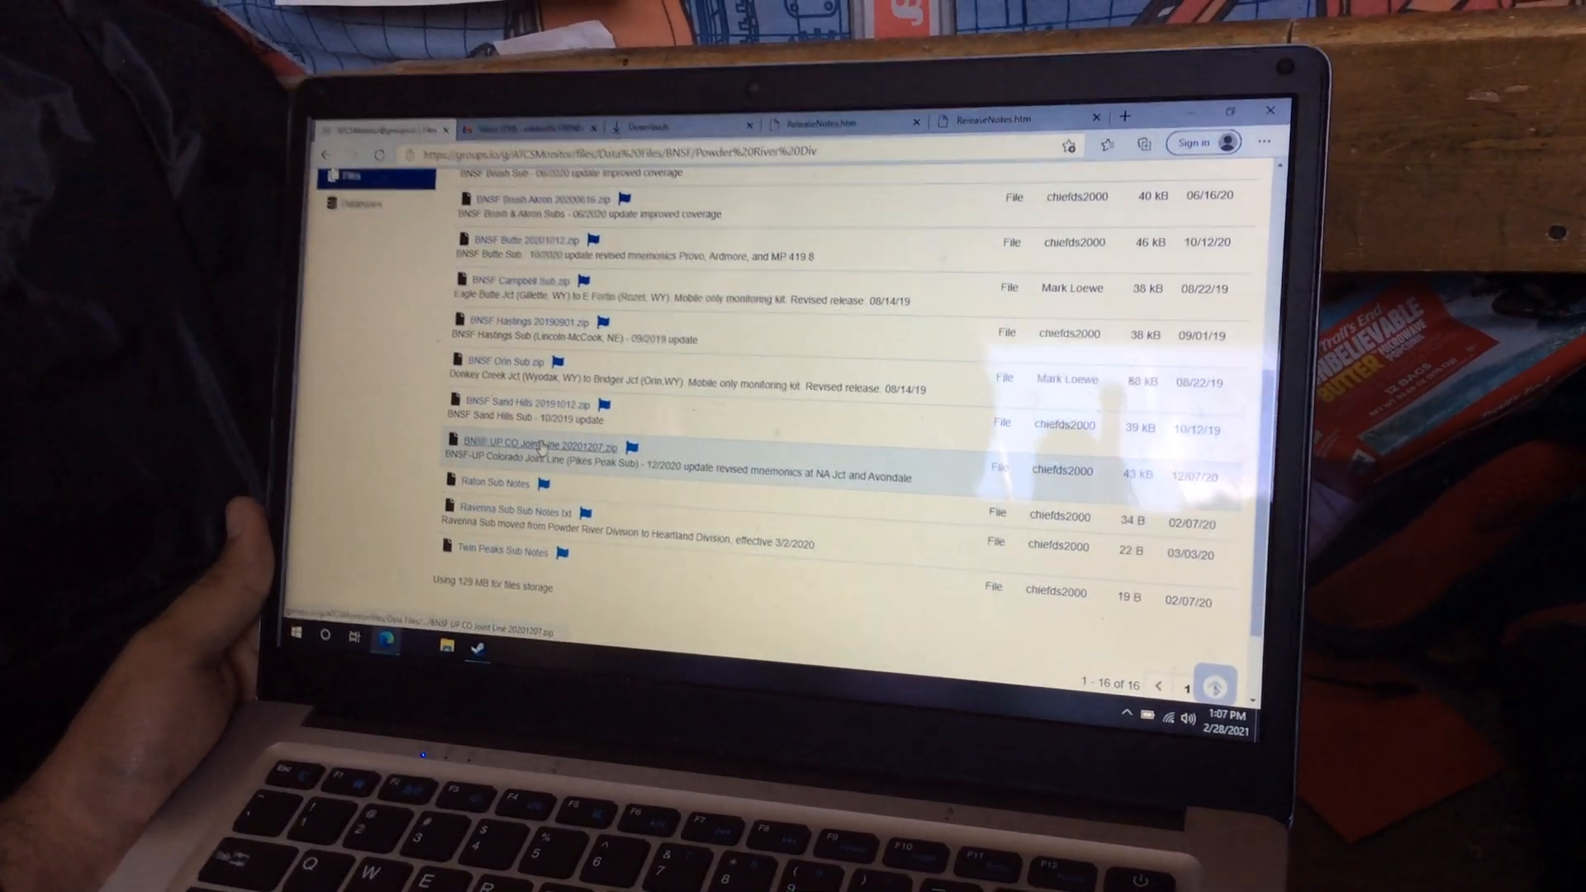
pyautogui.click(551, 450)
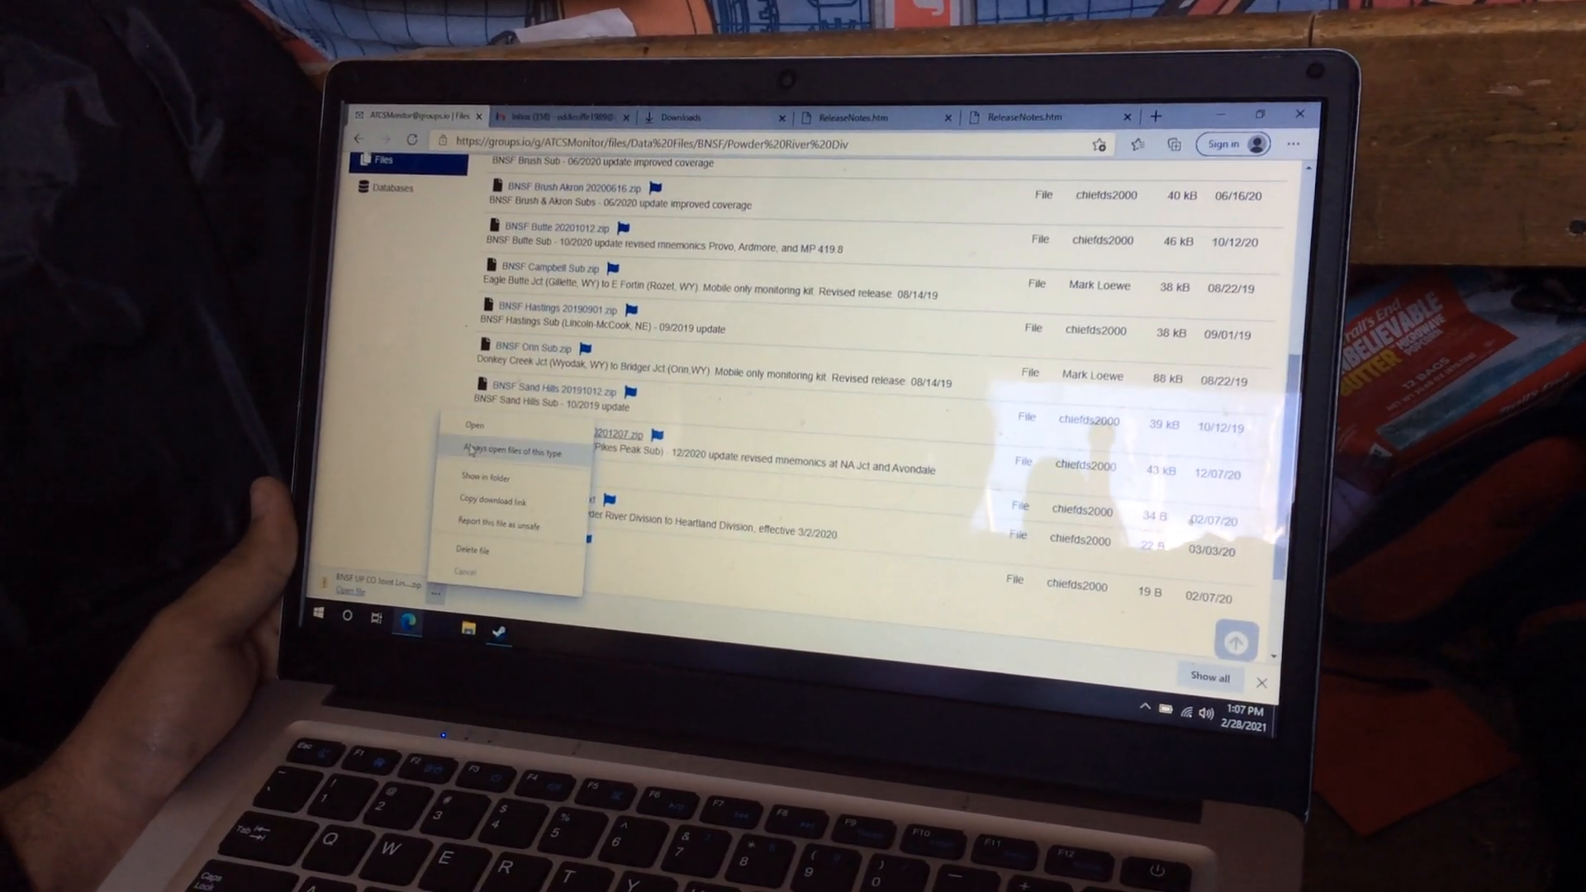
pyautogui.click(473, 448)
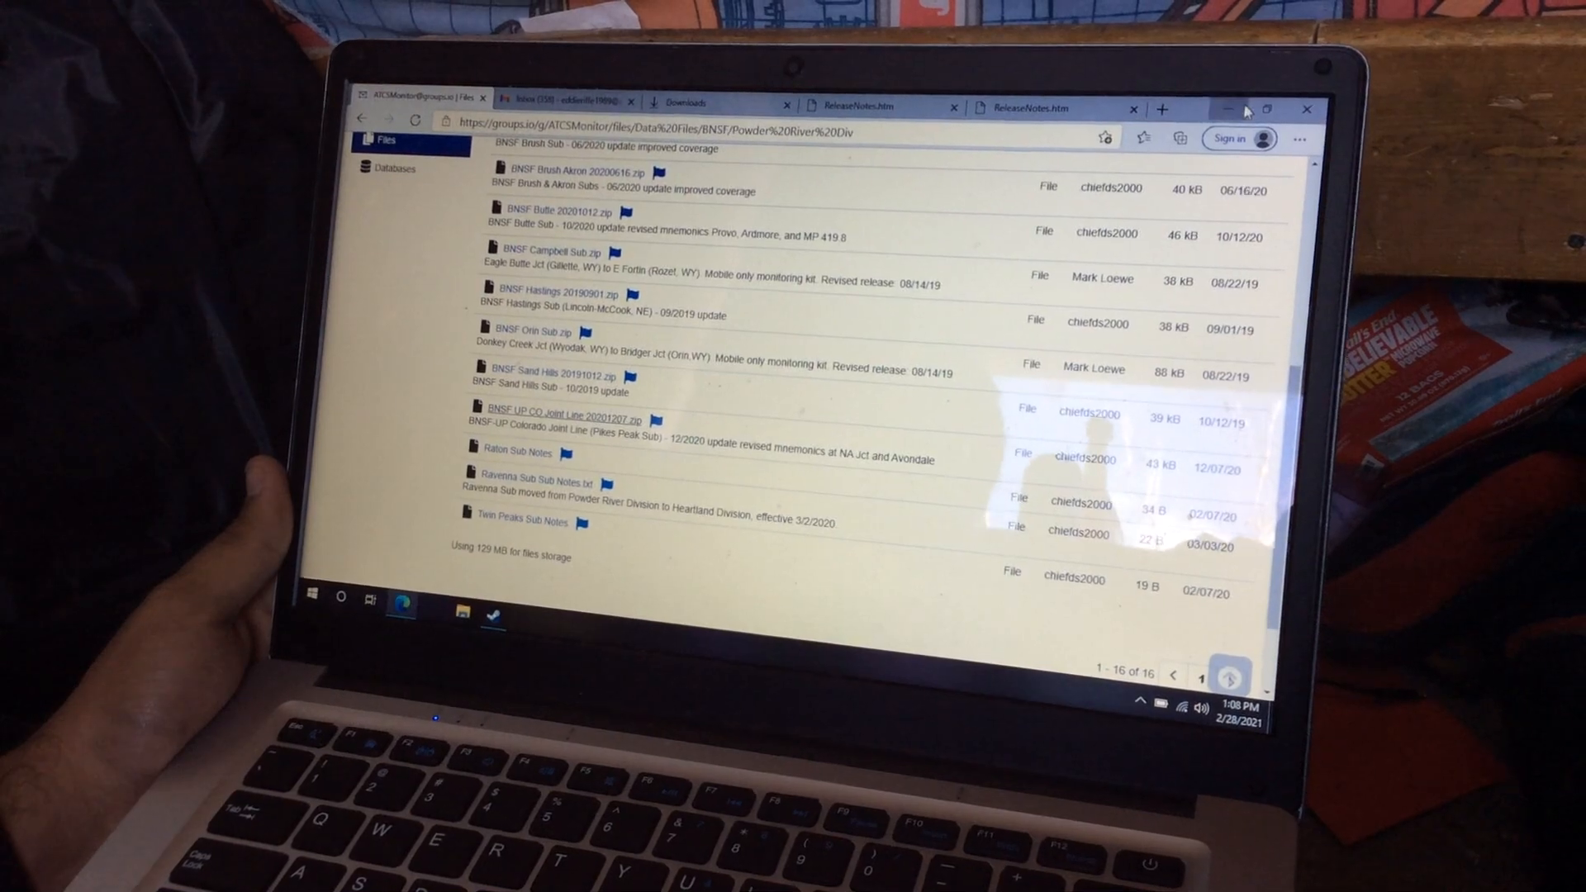
pyautogui.click(1243, 111)
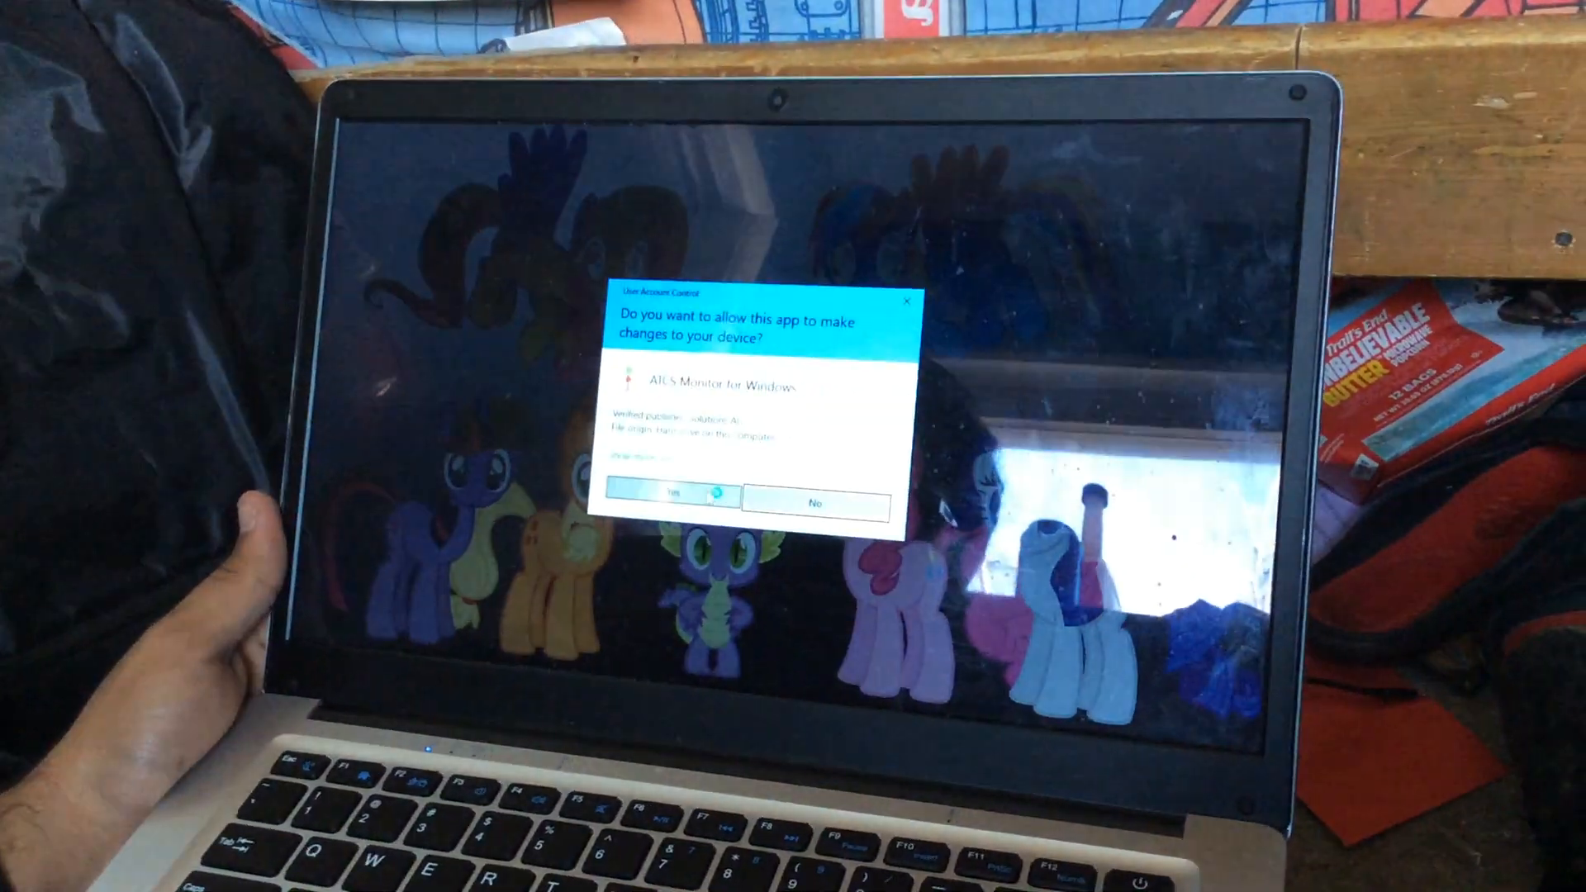
# Launch ATCS Monitor with UAC approval and install the Joint Line kit via Actions > Install Monitoring Kit.
pyautogui.click(716, 493)
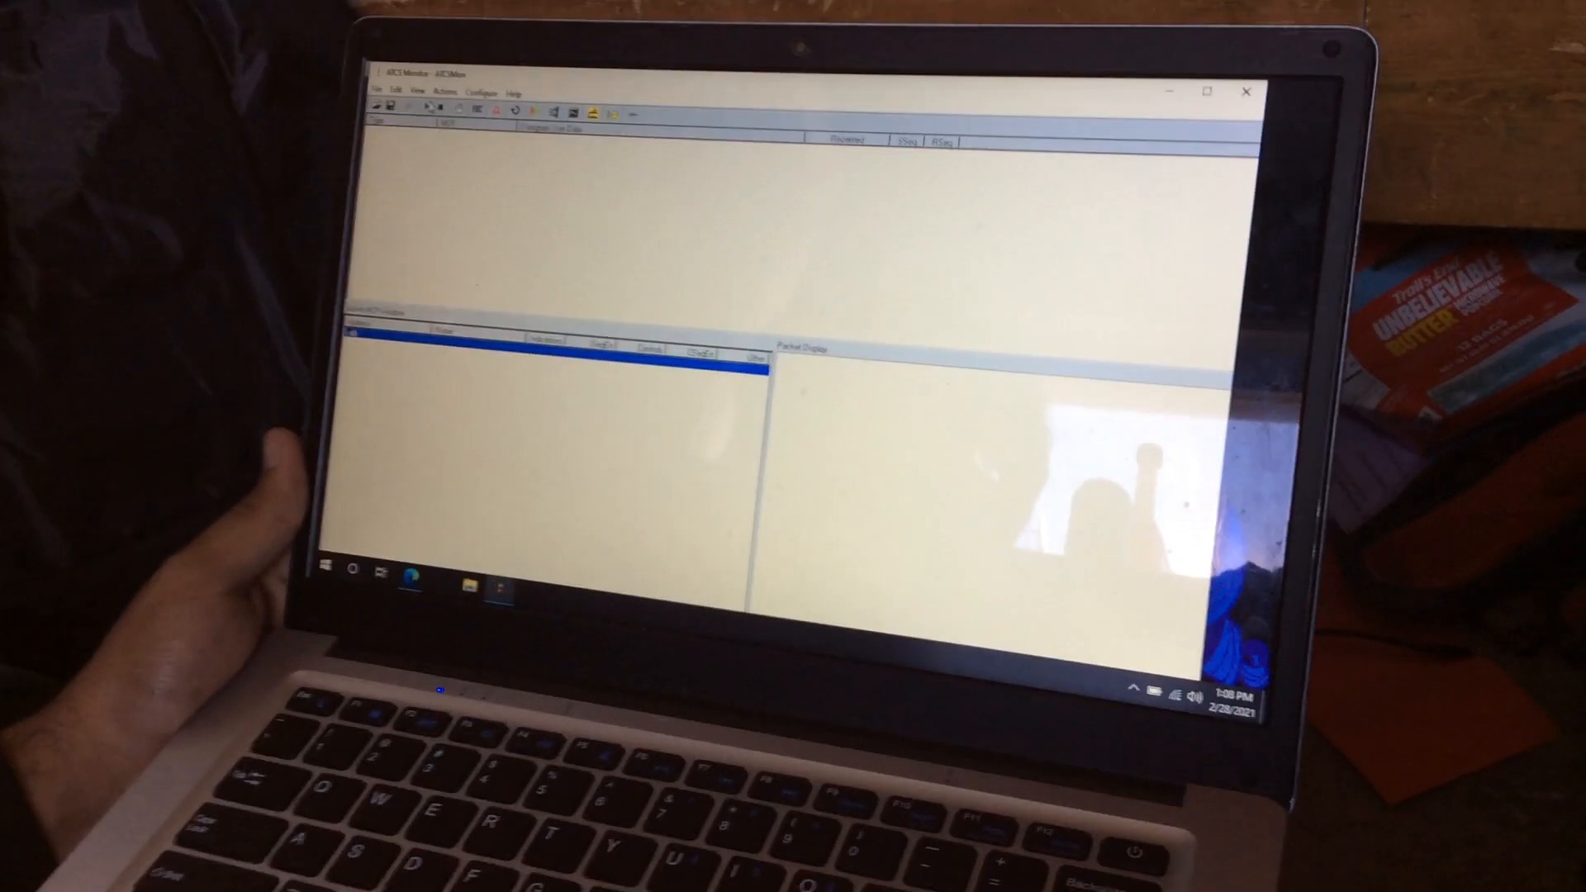
pyautogui.click(458, 88)
pyautogui.click(449, 72)
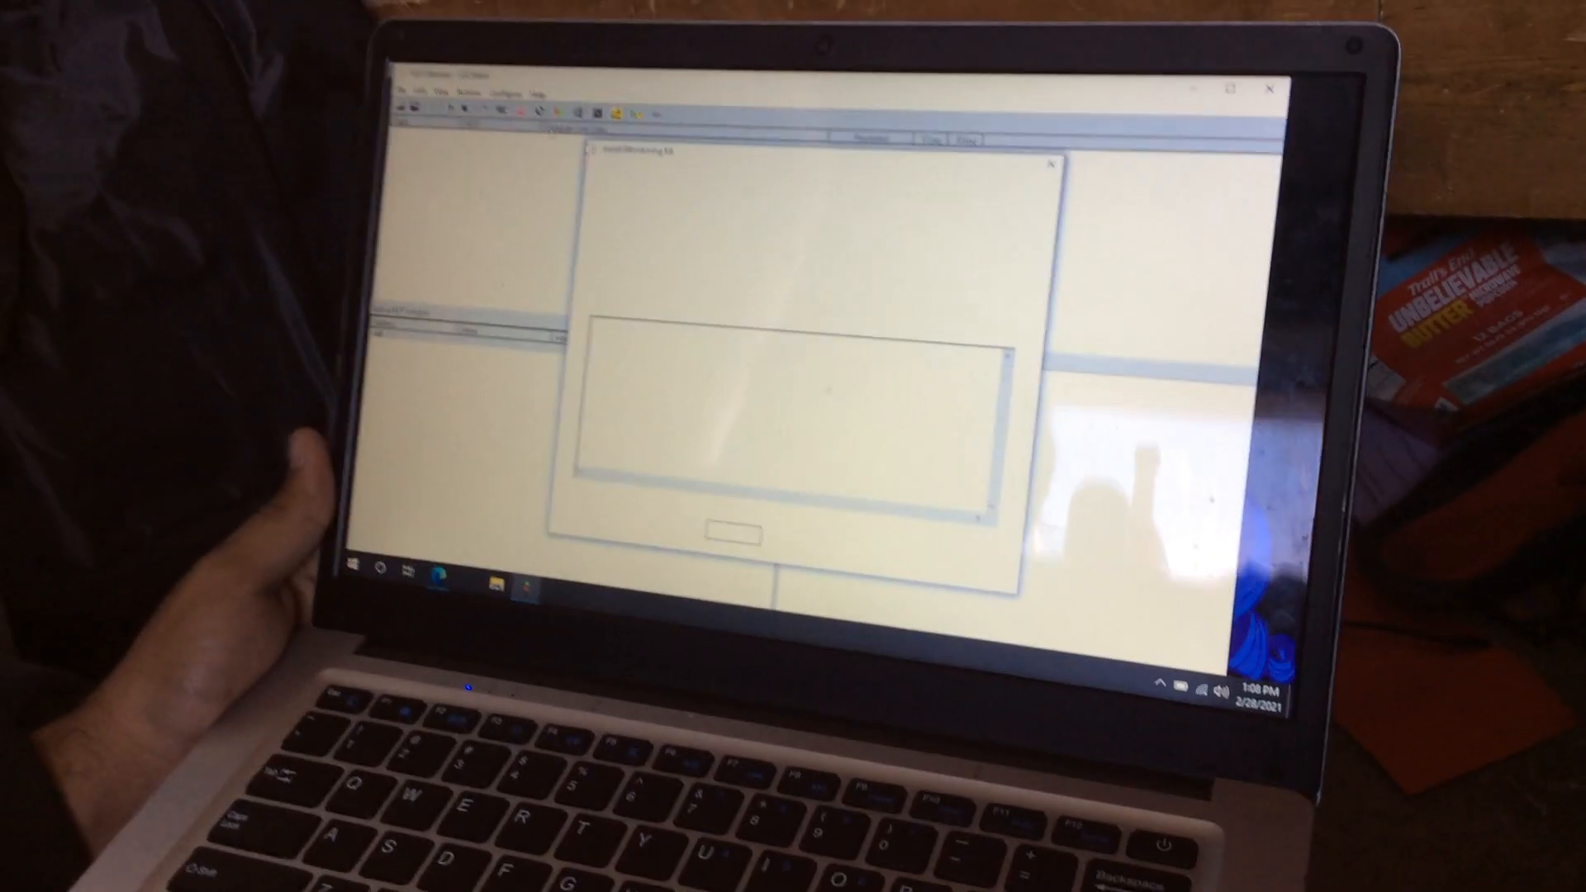
pyautogui.click(941, 220)
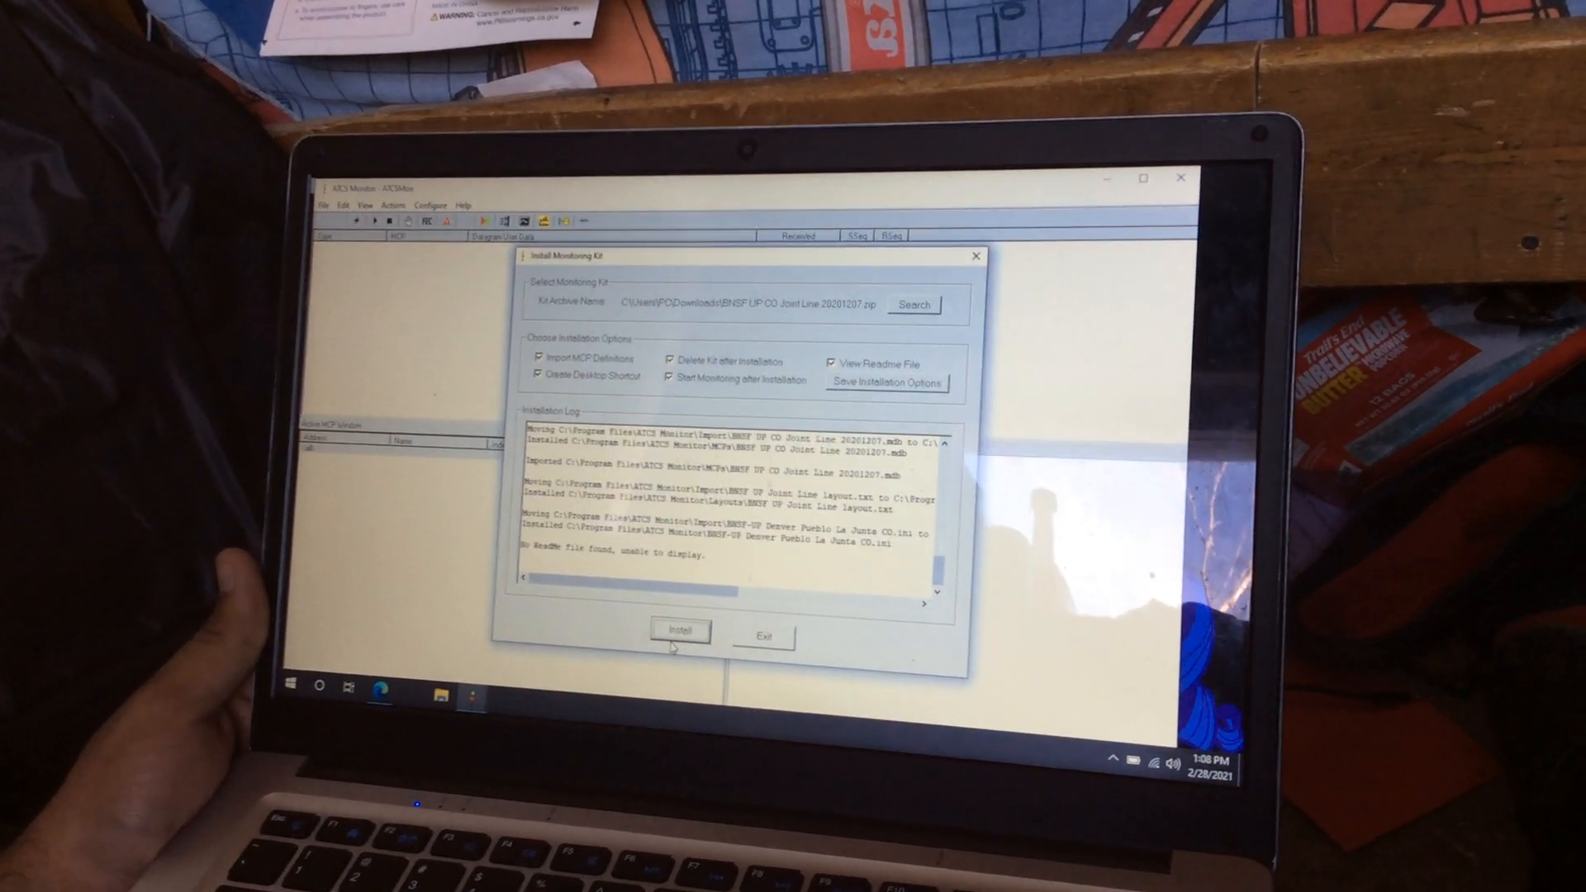
# Dismiss the installation success notice to begin monitoring, then close ATCS Monitor saving its profile.
pyautogui.click(782, 488)
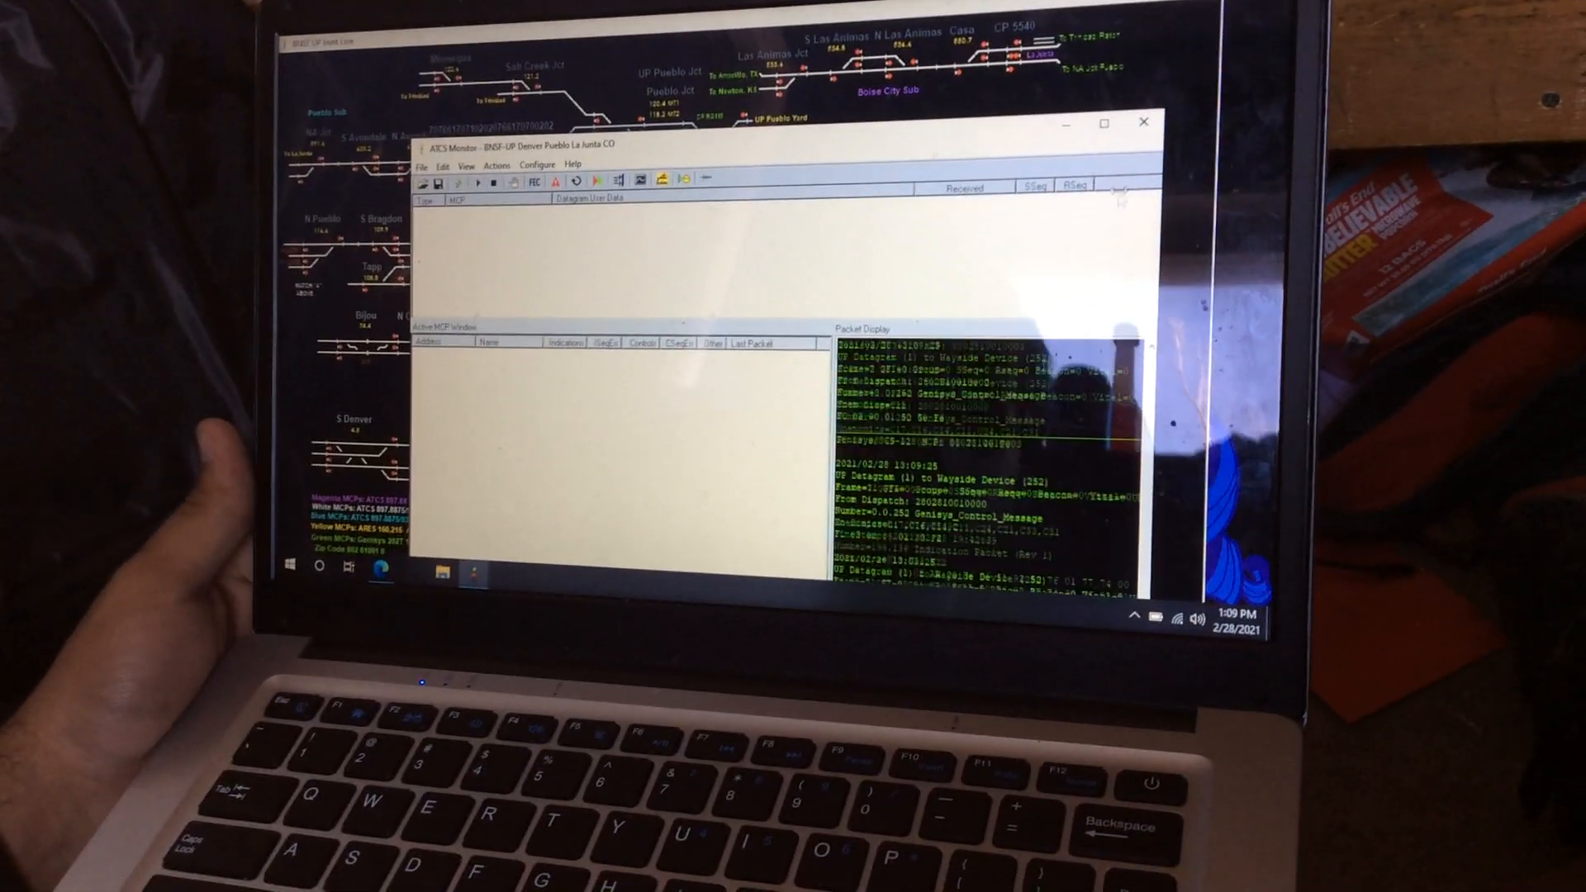
pyautogui.click(1176, 176)
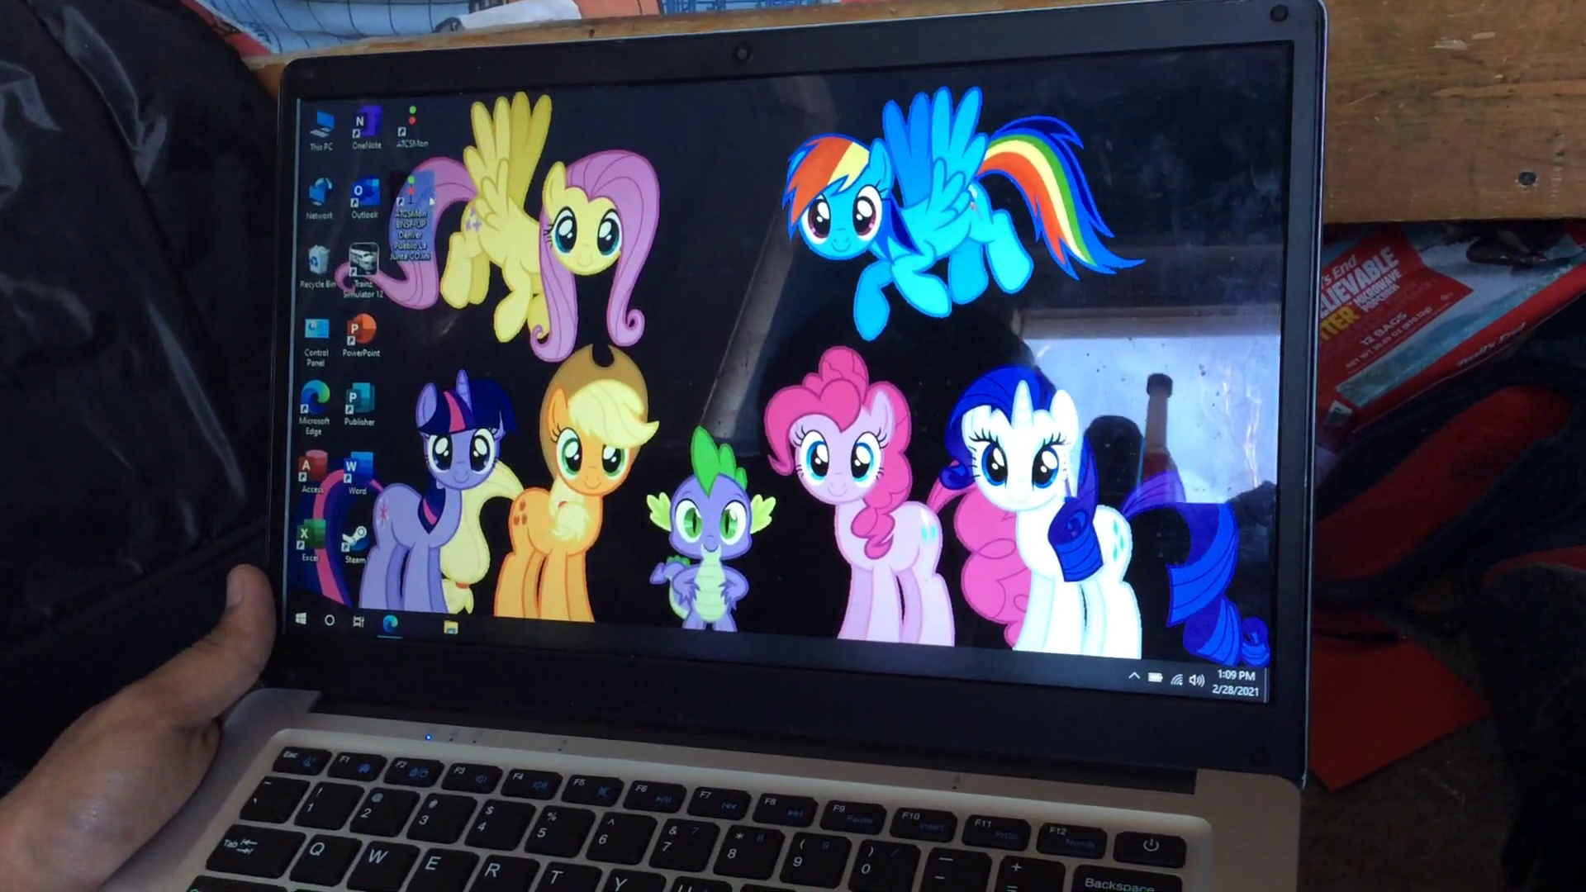
# Run ATCS Monitor as administrator and show the Joint Line dispatcher track diagram from the View menu.
pyautogui.rightClick(409, 142)
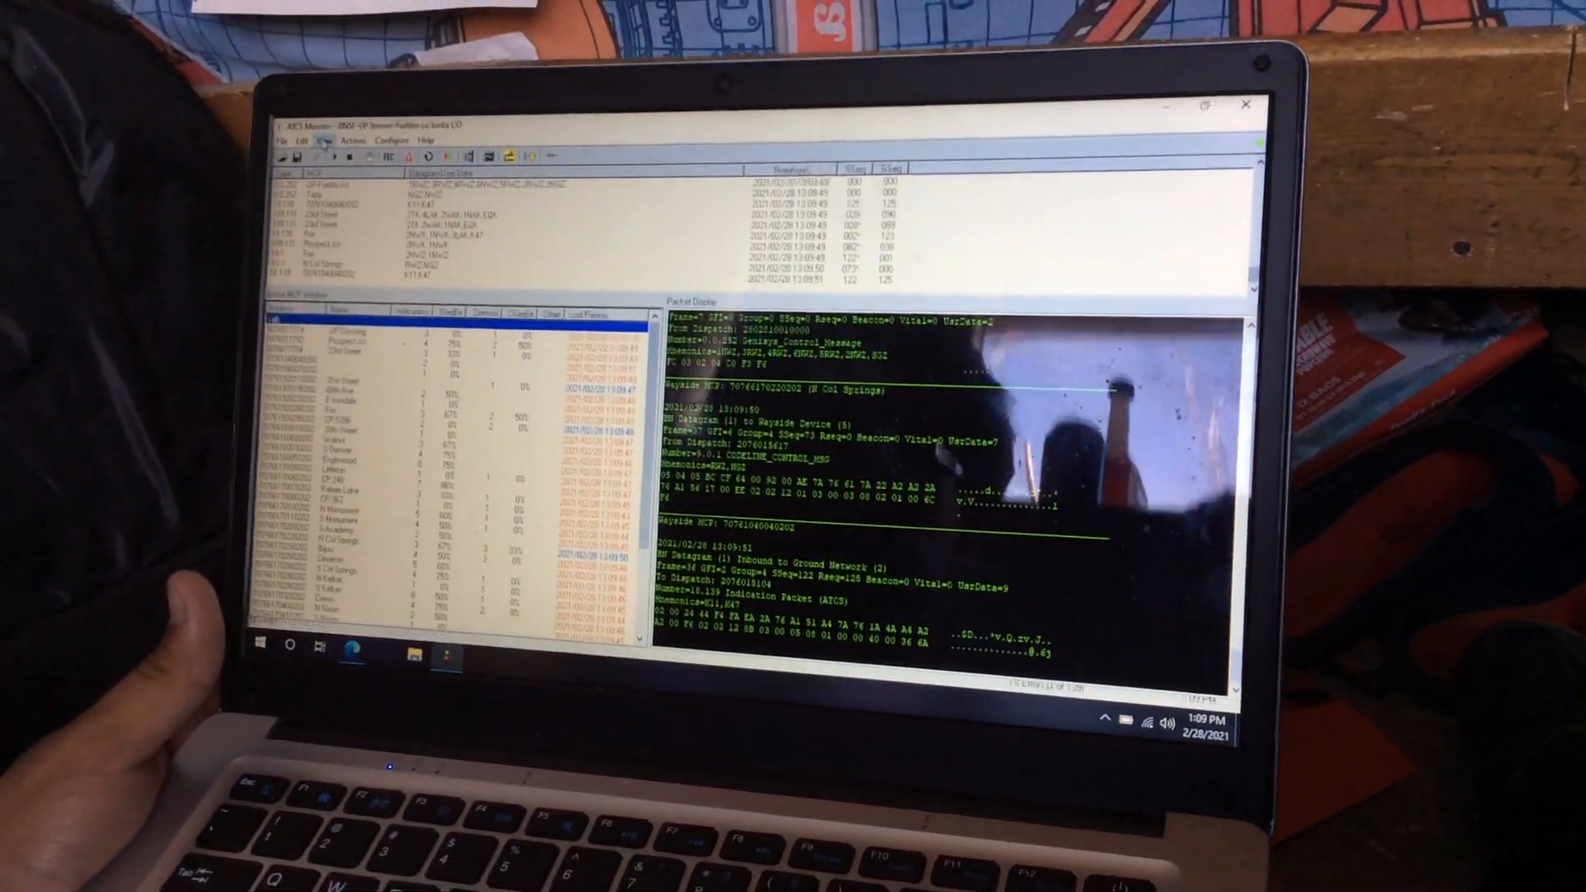
pyautogui.click(324, 142)
pyautogui.click(334, 276)
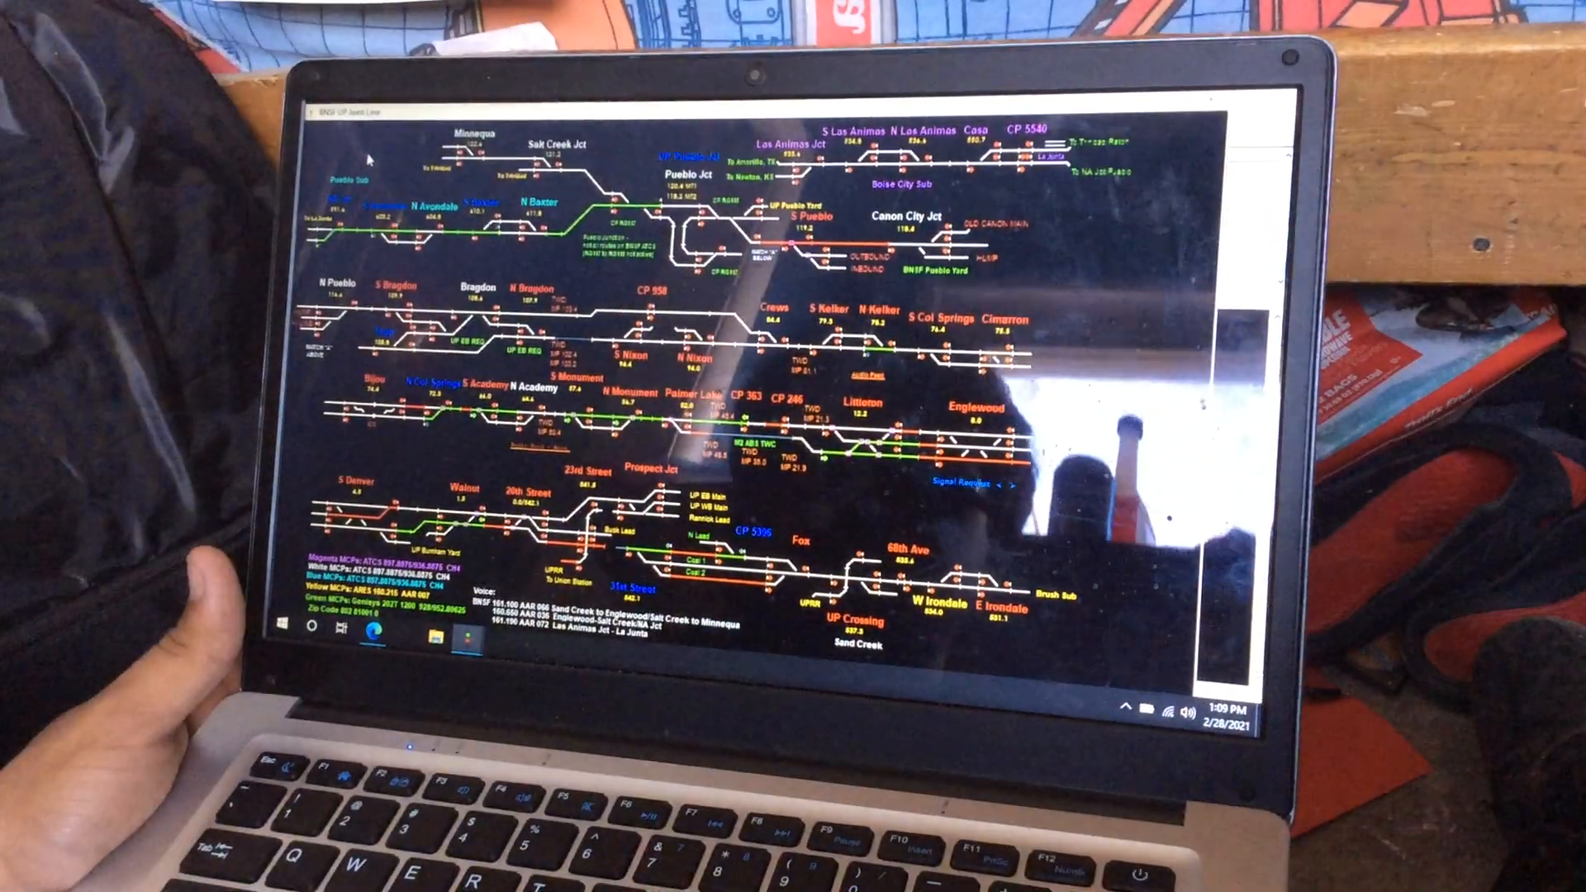